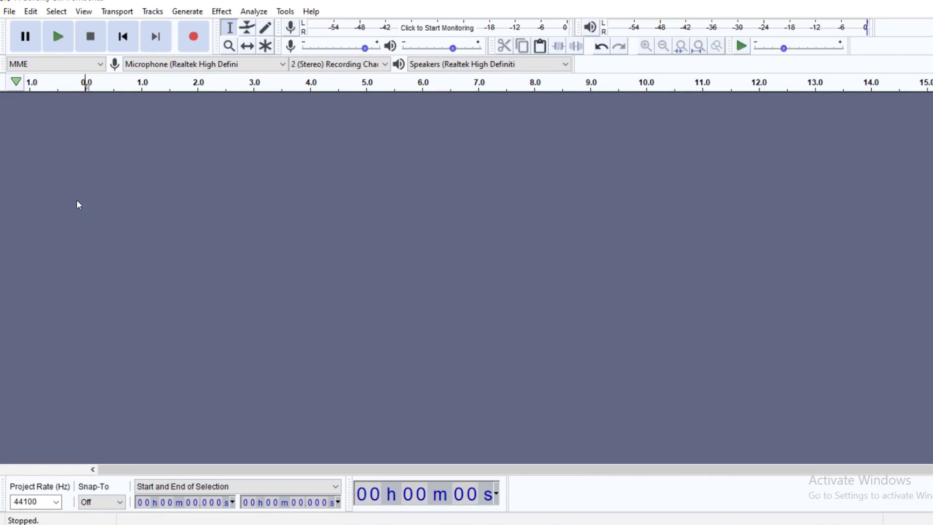
- Import the 11 Seventy-Six Trombones MP3 and Student 1.wav from the studentssinging folder as audio tracks
left_click(14, 16)
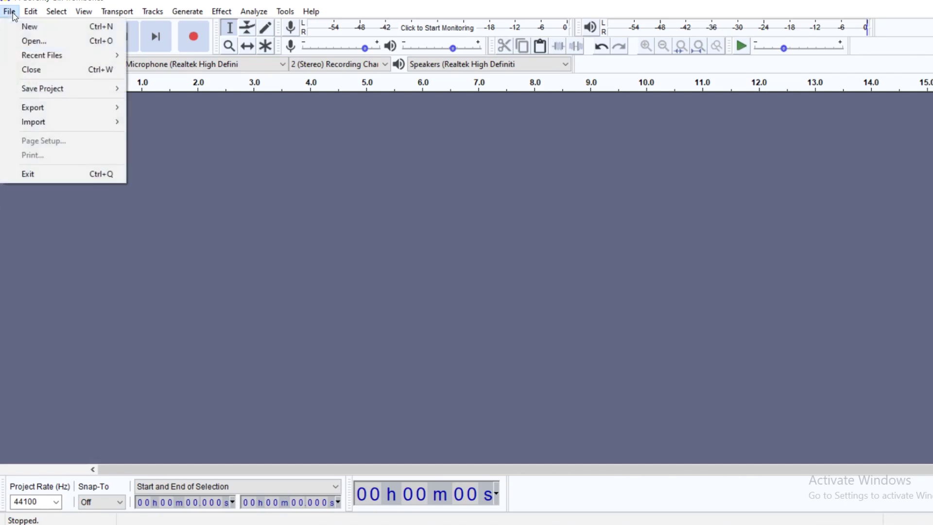
mouse_move(28, 125)
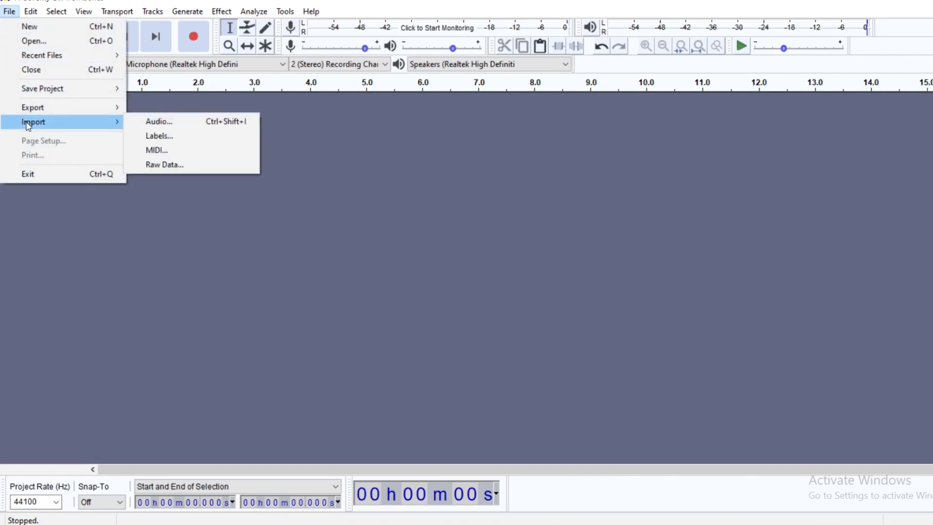
left_click(157, 122)
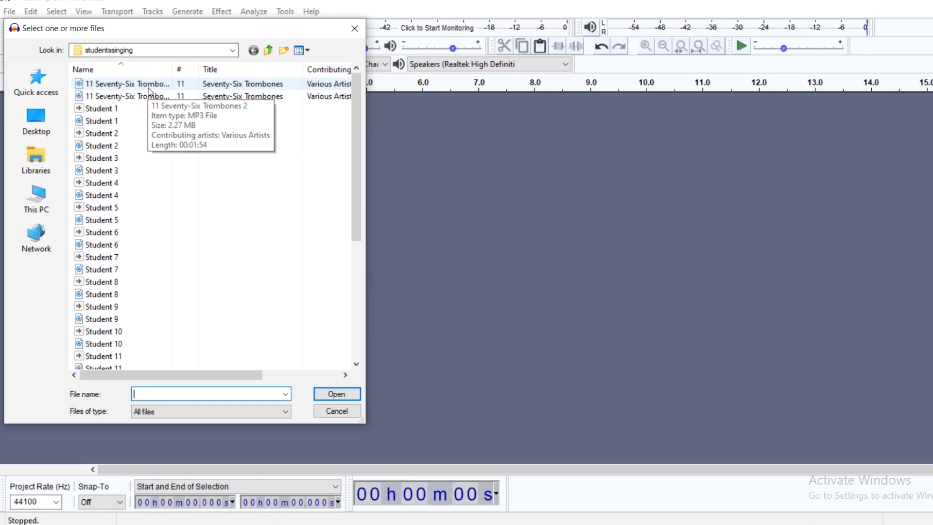
left_click(149, 97)
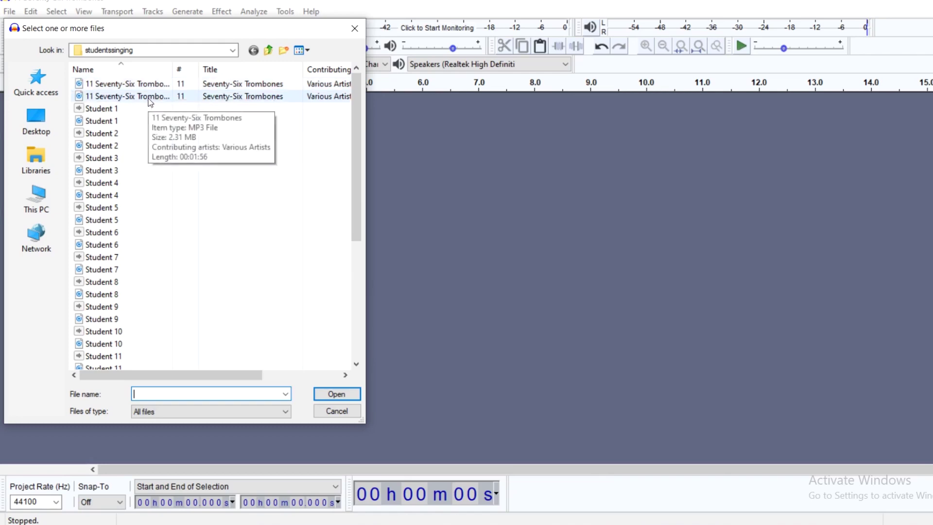
left_click(149, 97)
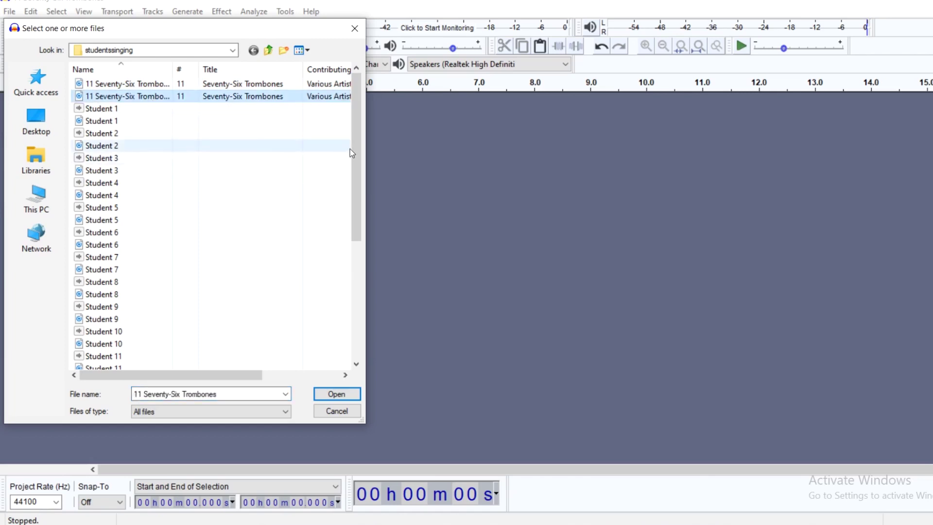
mouse_move(359, 153)
left_mouse_down()
mouse_move(366, 287)
mouse_move(374, 148)
left_mouse_up()
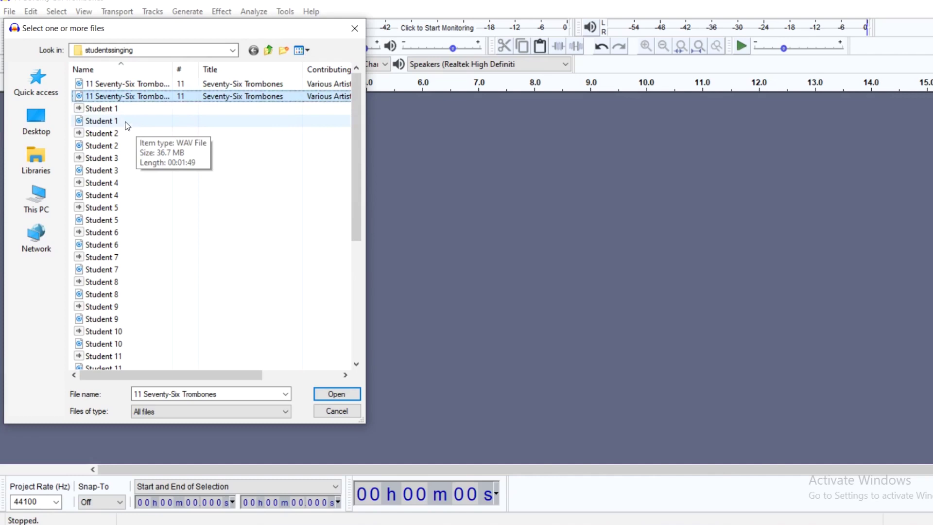
left_click(120, 122, "ctrl")
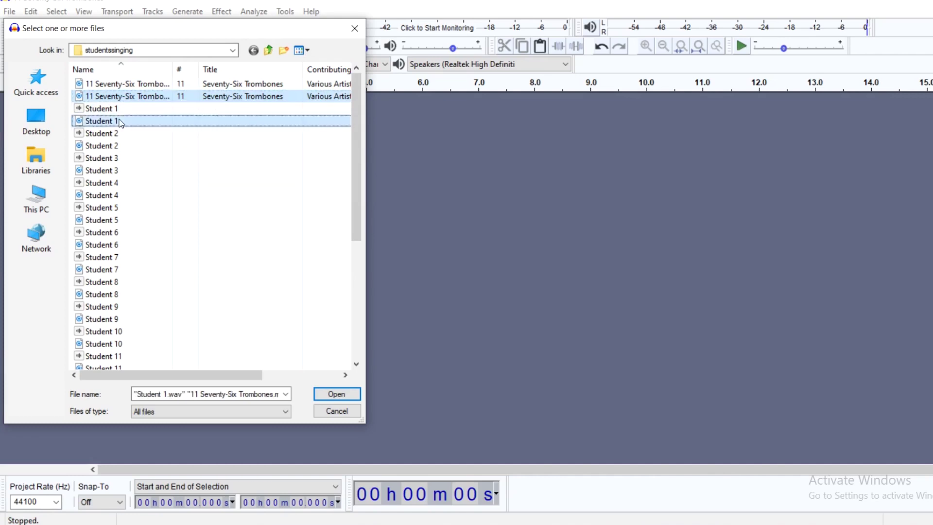
left_click(343, 394)
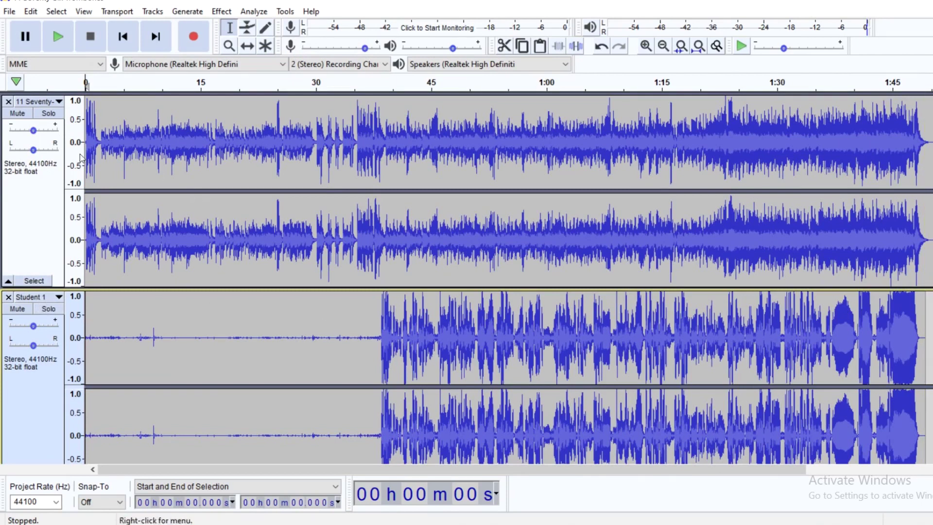
- Mute the 11 Seventy-Six Trombones track and normalize the whole Student 1 track to a peak amplitude of -3.0 dB
left_click(25, 114)
scroll(311, 258, "down", 1)
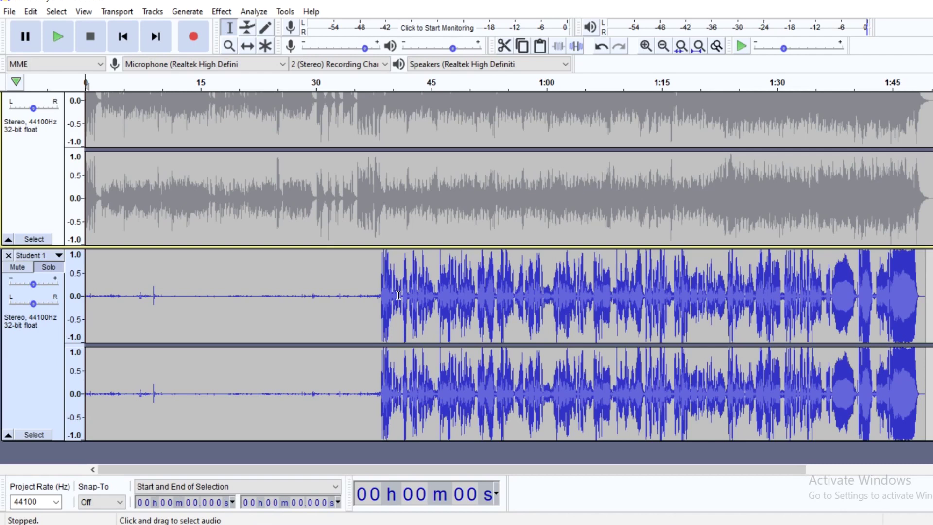
double_click(314, 284)
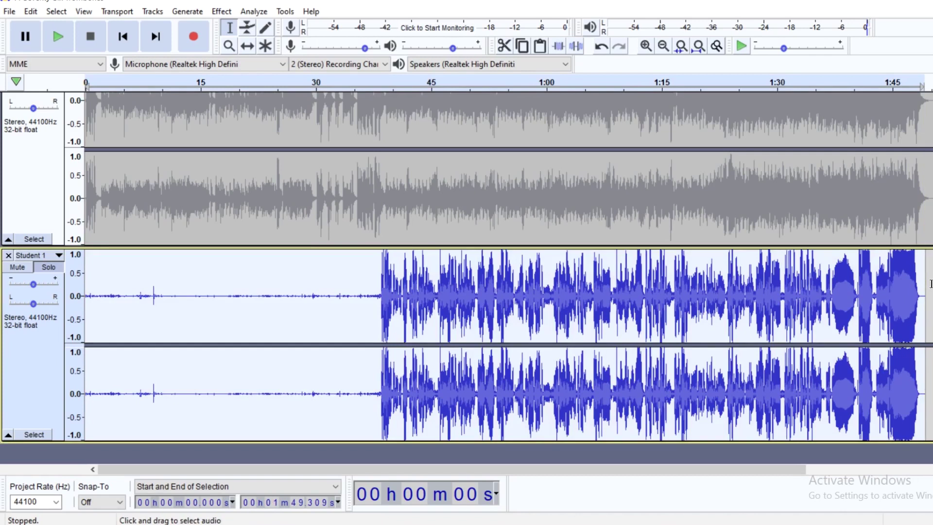
left_click(222, 14)
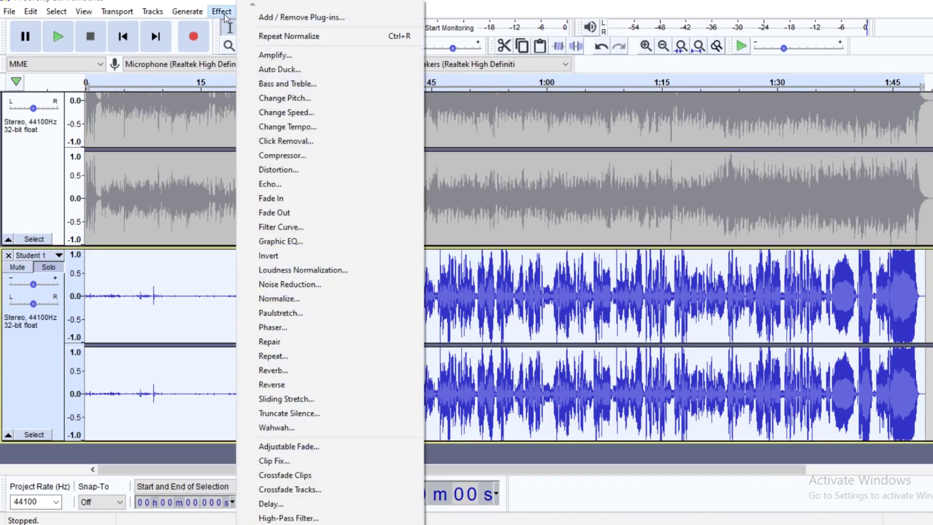
left_click(301, 299)
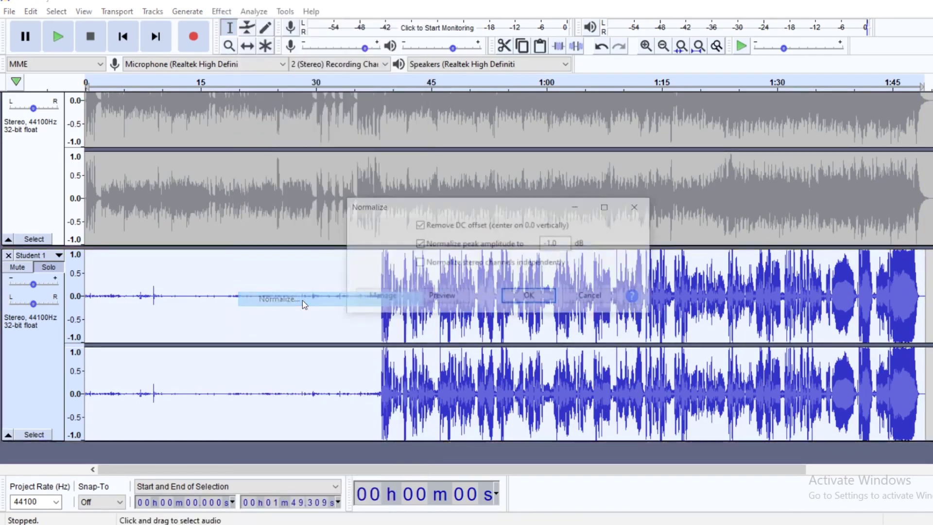
left_click(552, 244)
key("BackSpace")
type("3")
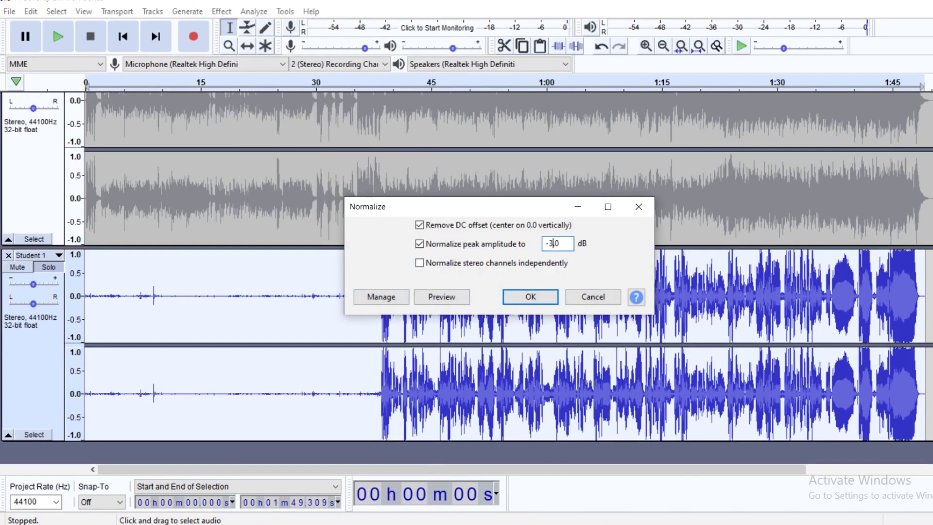
left_click(530, 297)
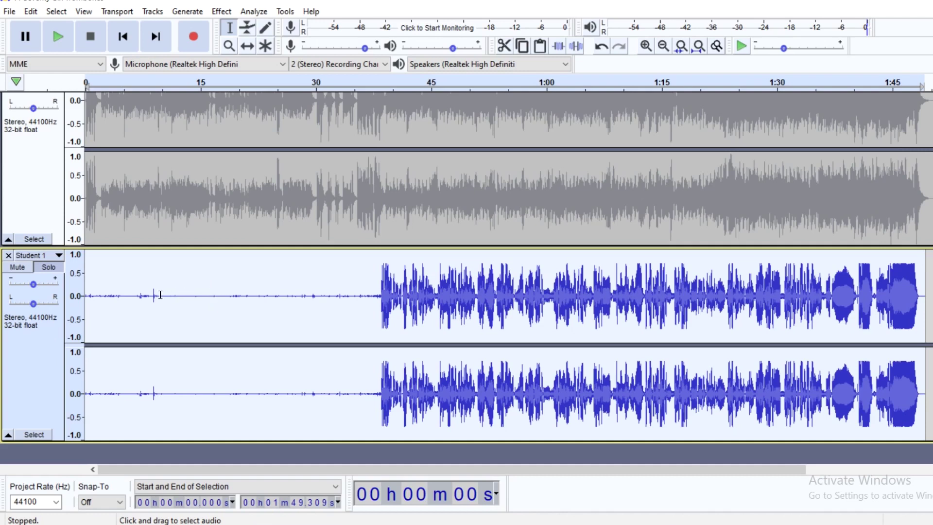
- Capture a noise profile from the quiet part of Student 1 between about 9.8 s and 26.7 s
left_click_drag(160, 295, 289, 301)
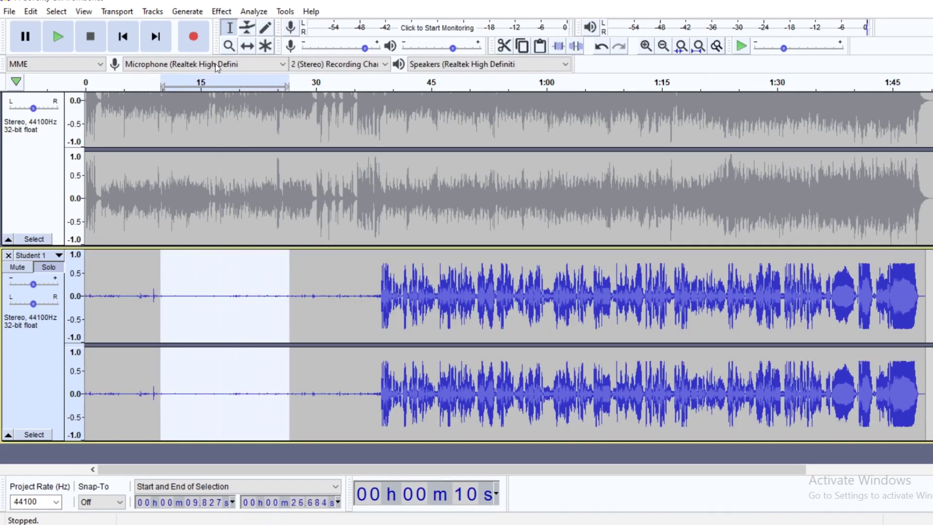
left_click(226, 15)
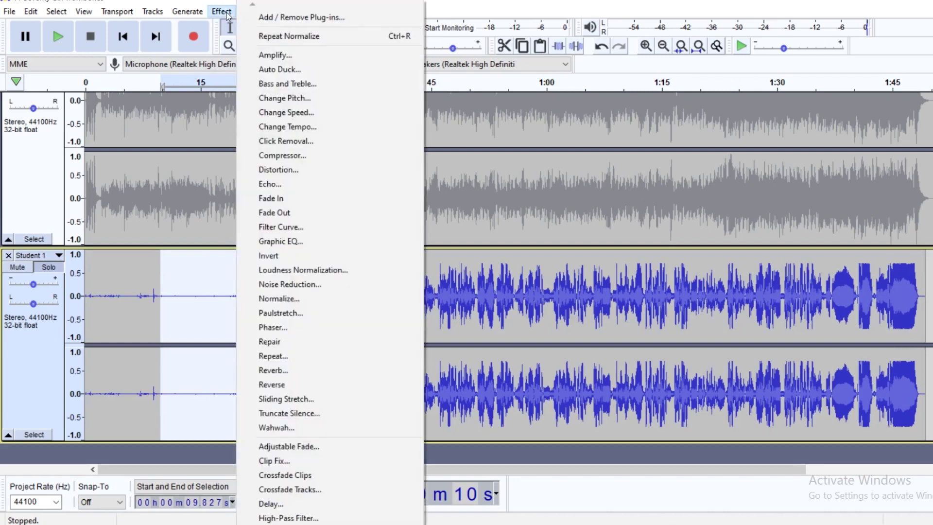
left_click(300, 286)
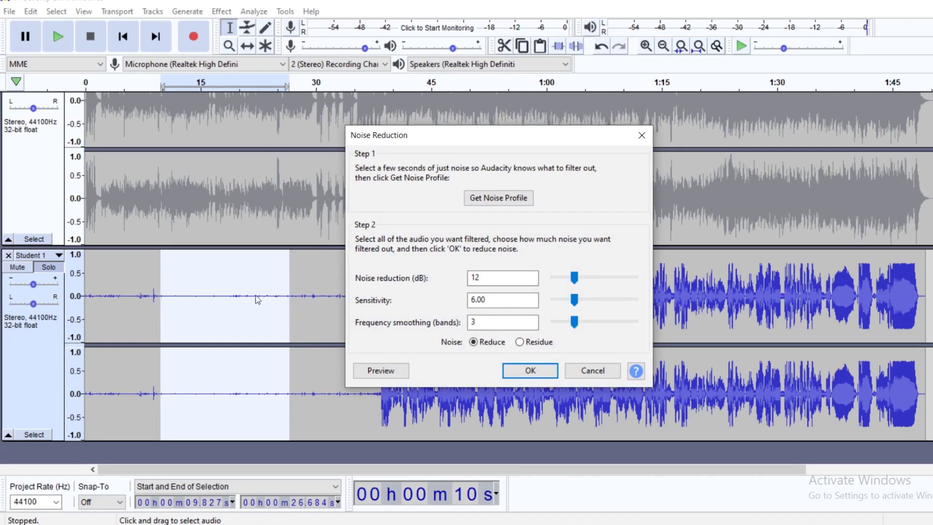
left_click(501, 199)
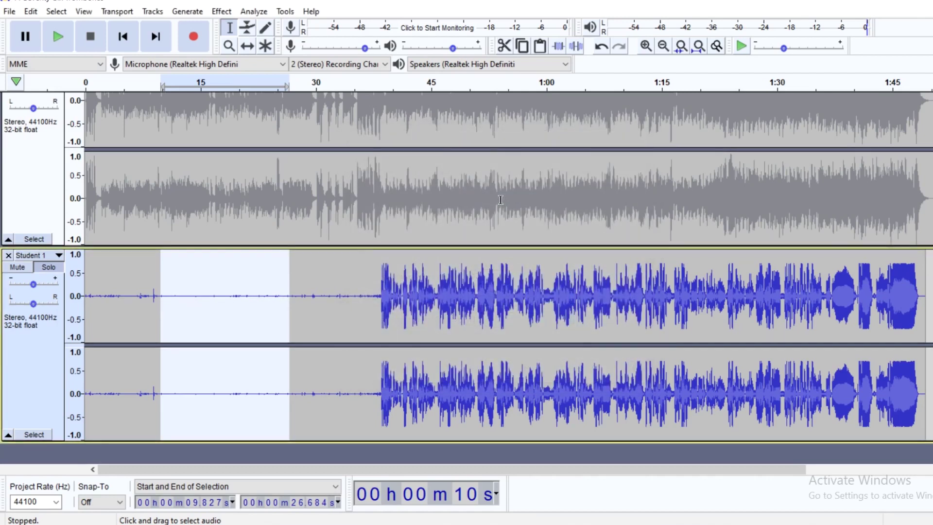
- Apply Noise Reduction to the entire Student 1 track with an increased reduction amount
double_click(274, 286)
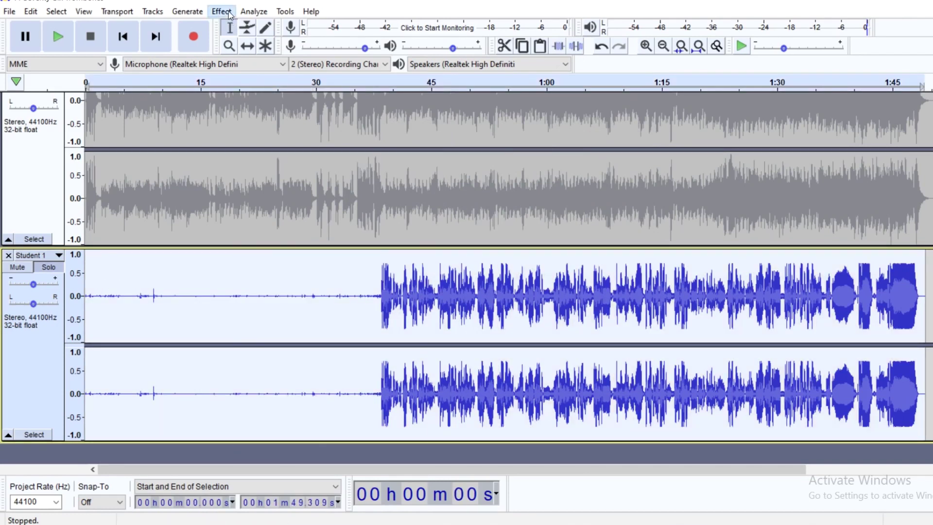
left_click(222, 11)
left_click(297, 284)
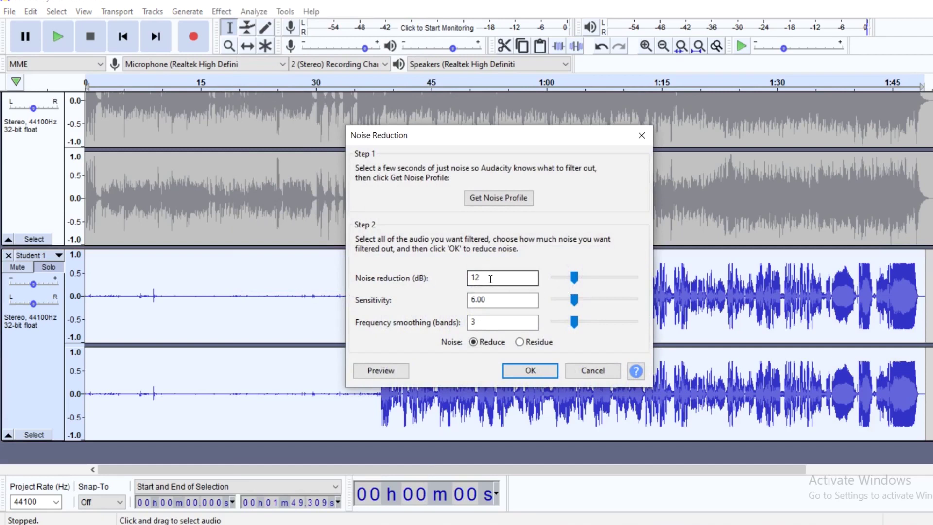
left_click_drag(574, 281, 605, 282)
left_click(524, 372)
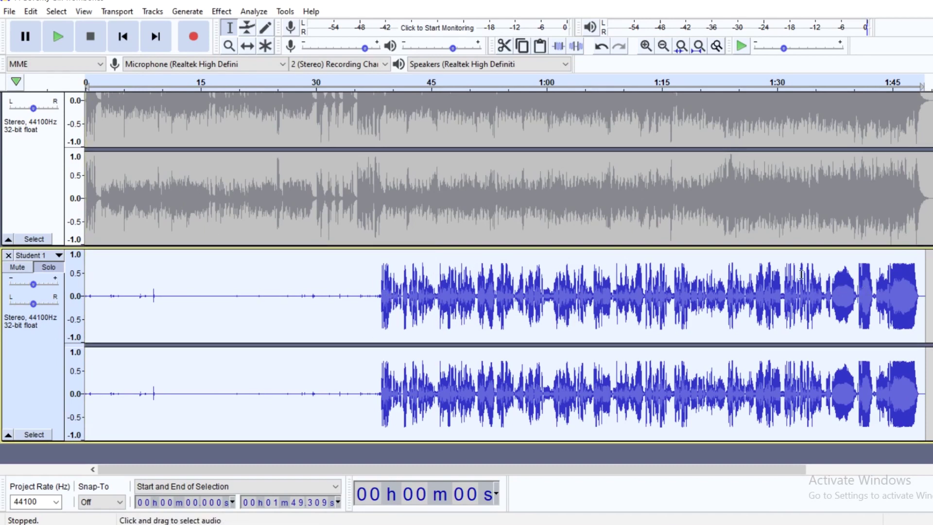
- Delete the first 38.5 s of Student 1 before the singing and shift the remaining clip to start at about 39 s
left_click_drag(379, 295, 60, 301)
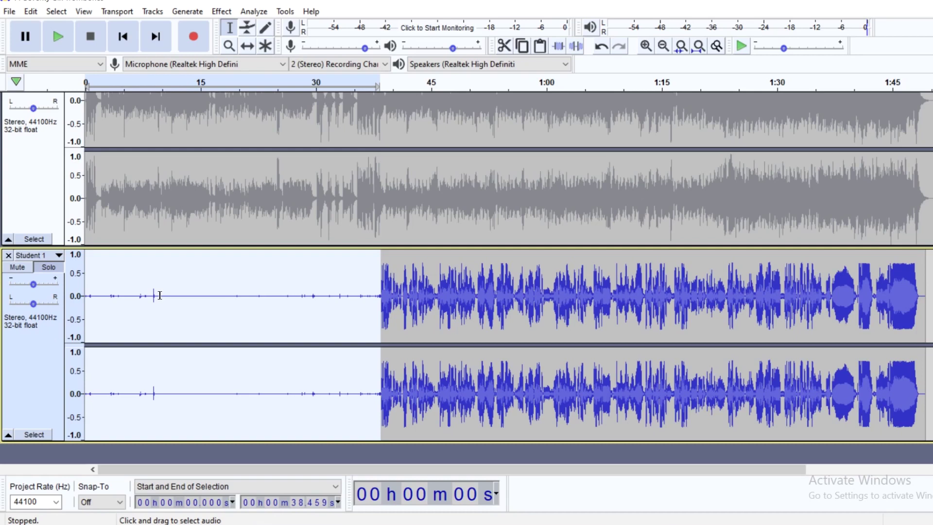
key("Delete")
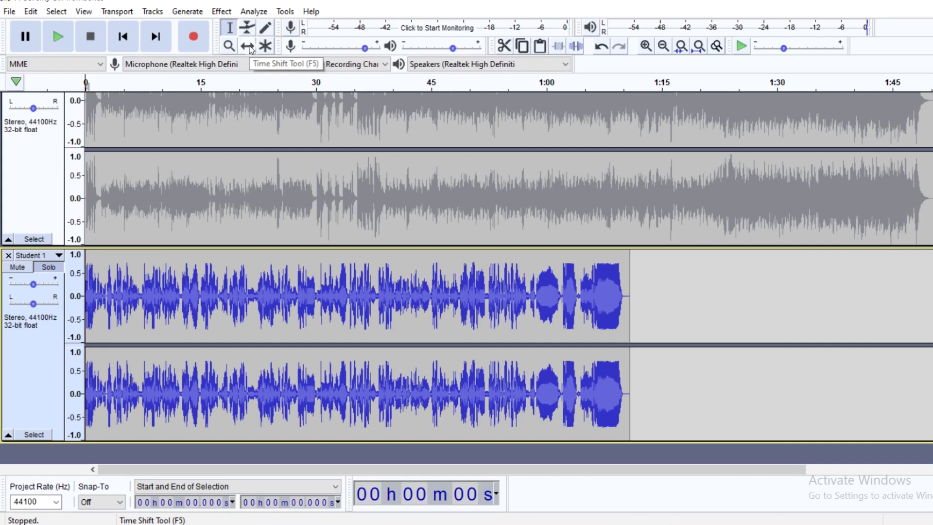
left_click(247, 46)
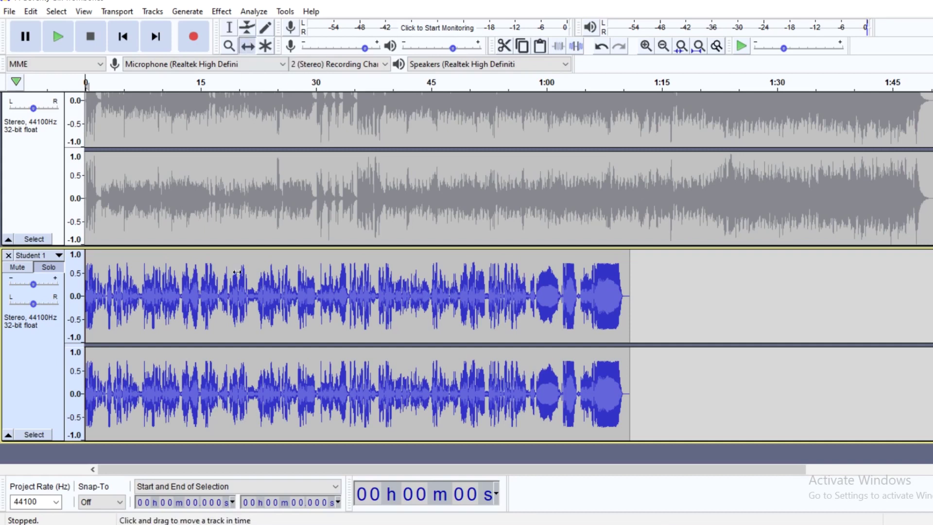
left_click_drag(229, 294, 528, 304)
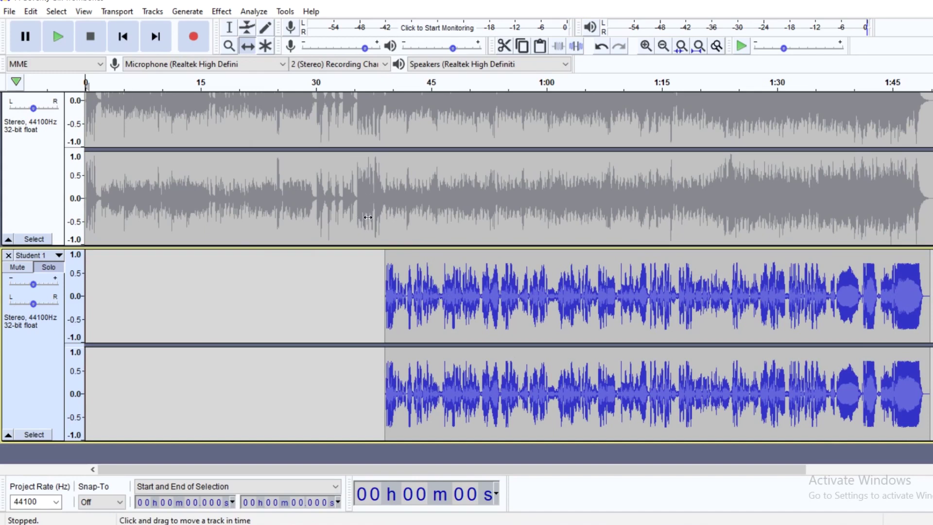
- Unmute the Seventy-Six Trombones track and play both tracks from about 35 s to check the vocal timing
scroll(373, 197, "up", 2)
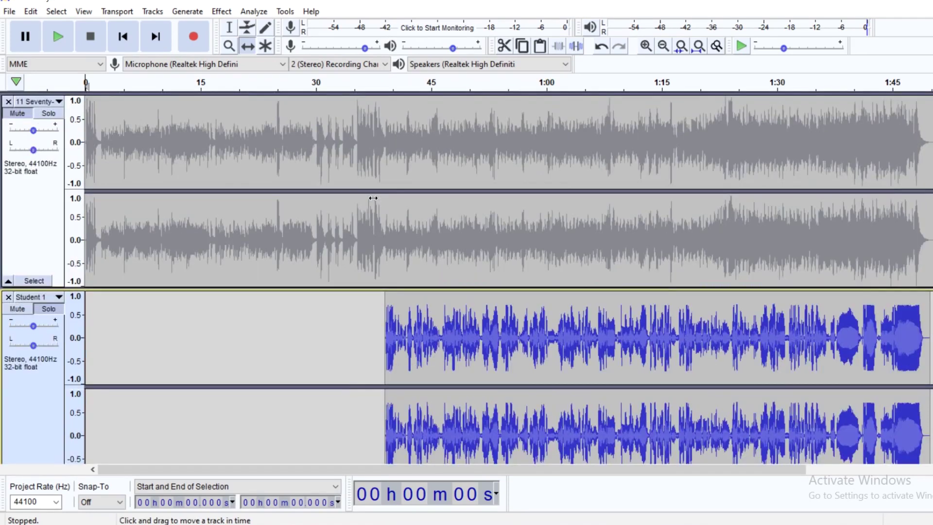
left_click(26, 114)
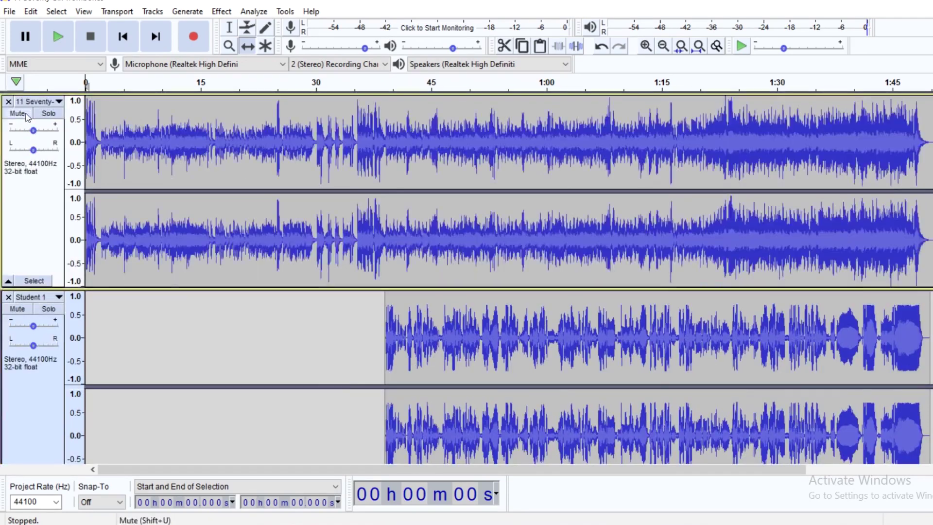
left_click(352, 86)
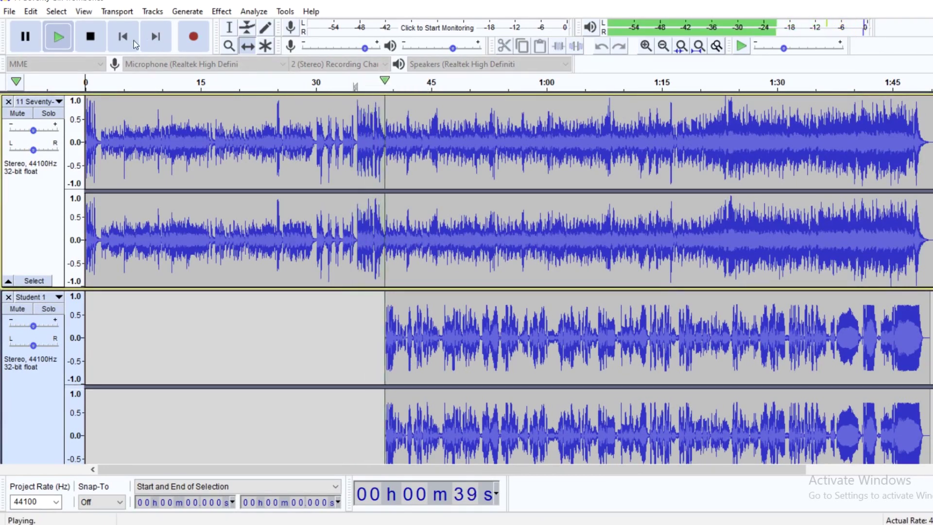
left_click(100, 39)
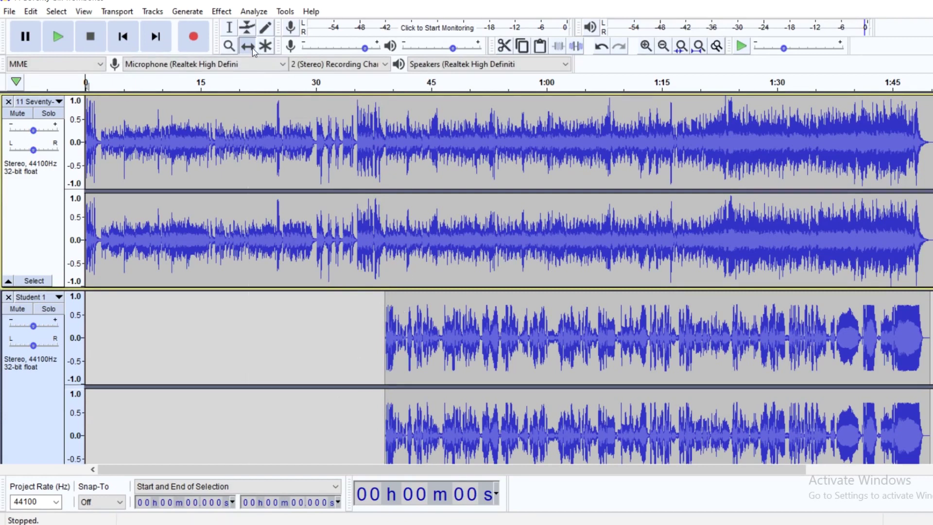
- Shift the Student 1 clip slightly earlier so that it starts at about 38 s
left_click_drag(505, 399, 497, 399)
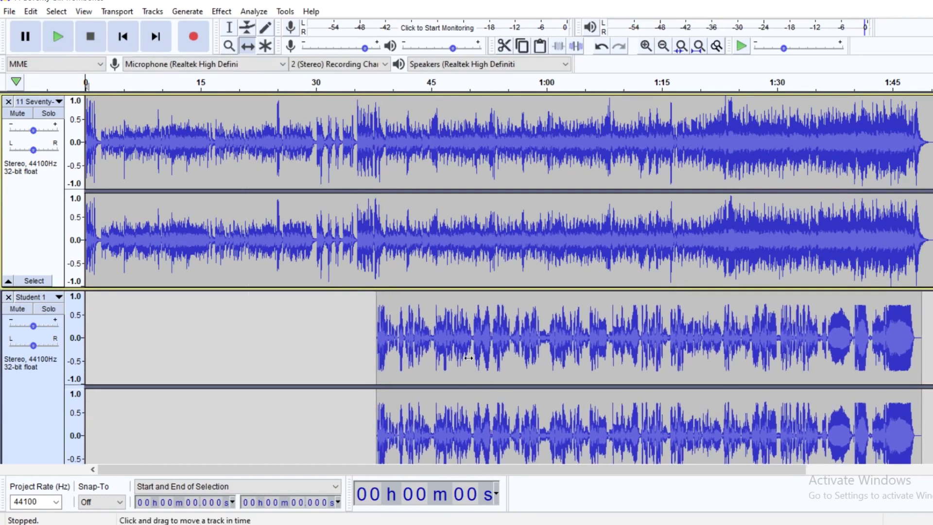
scroll(206, 146, "down", 1)
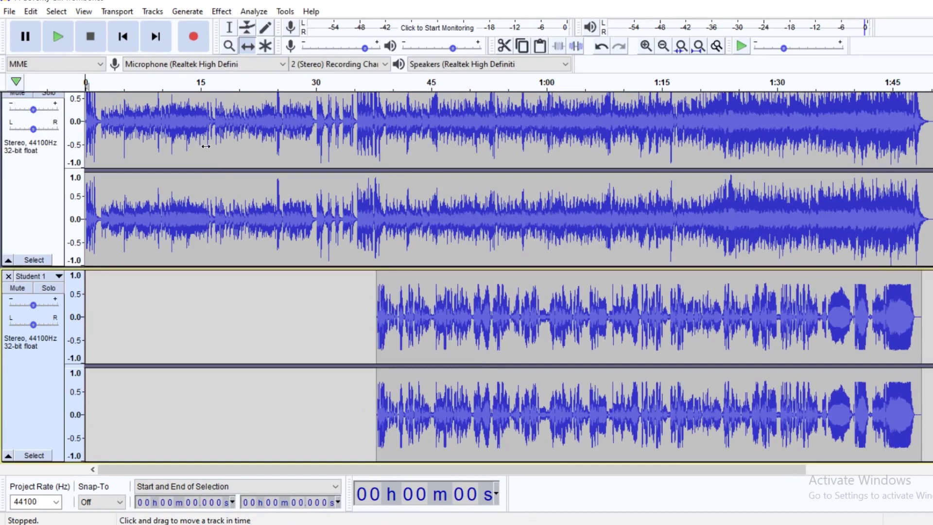
- Shift the Student 1 clip slightly later against the backing track's waveform so that it starts at about 38.5 s
left_click(226, 49)
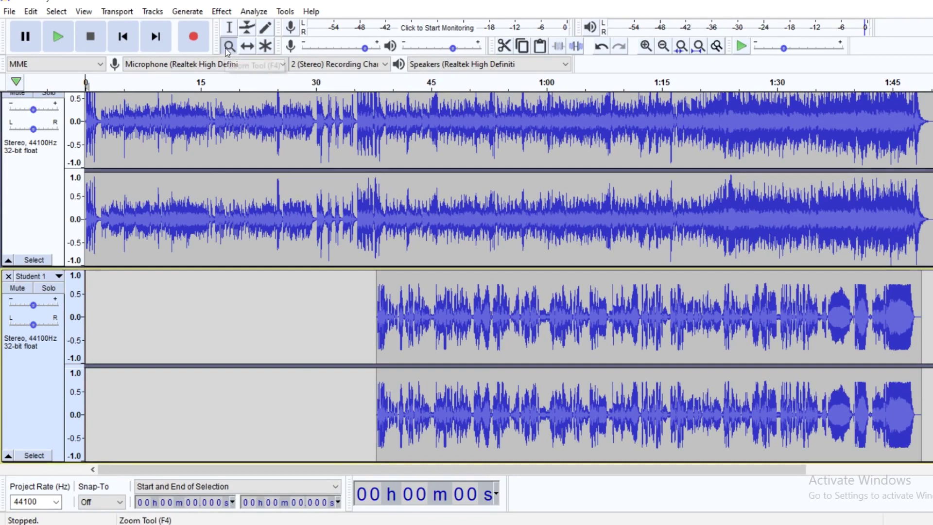
left_click_drag(355, 120, 407, 131)
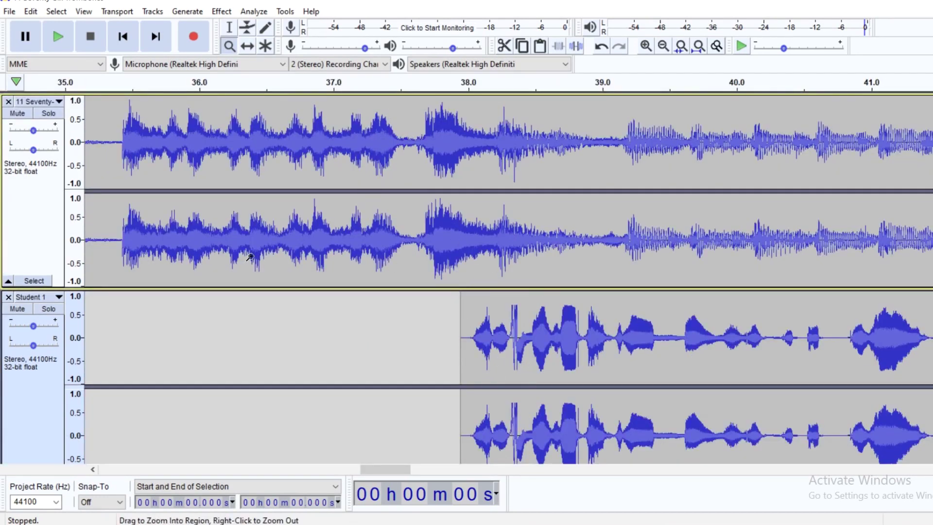
left_click(441, 243)
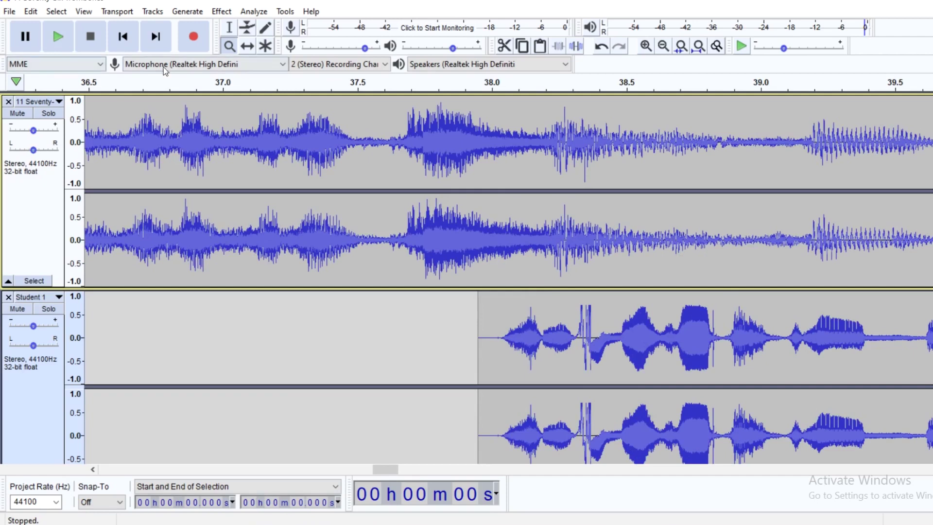
left_click(247, 45)
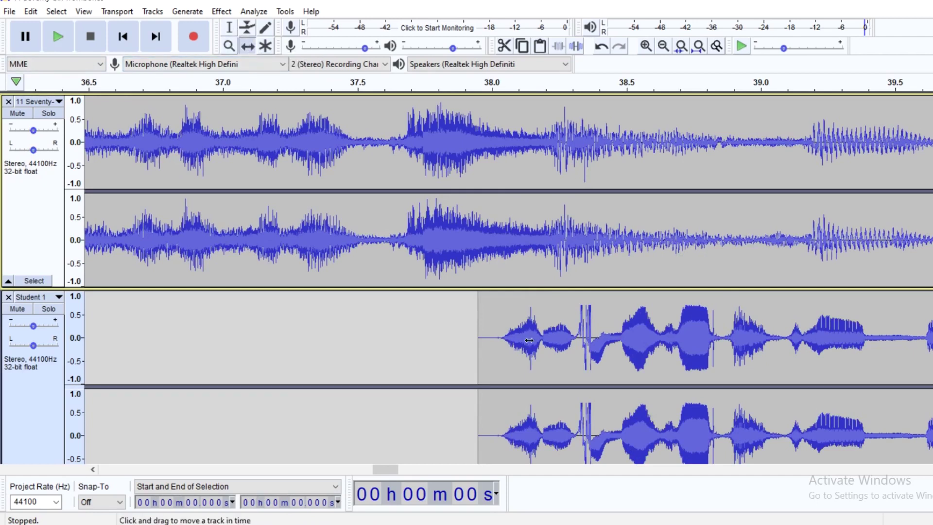
left_click_drag(530, 340, 679, 334)
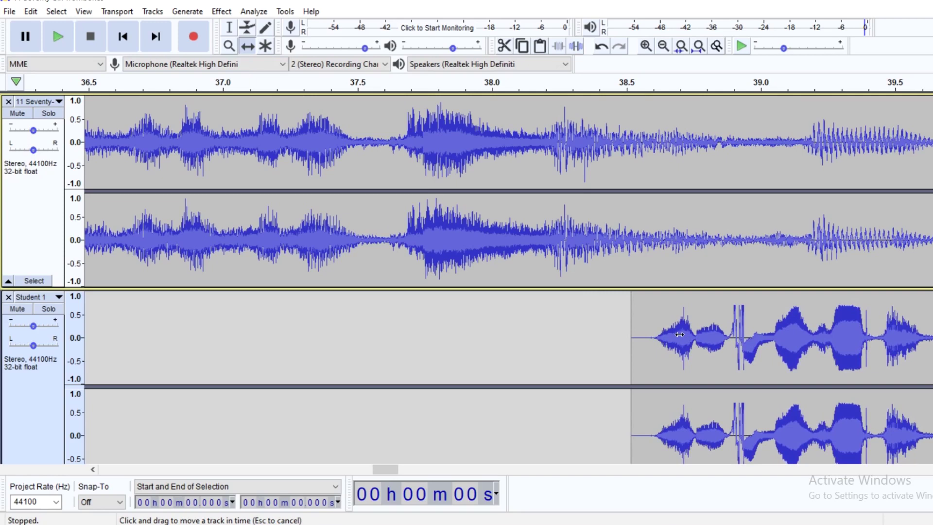
scroll(679, 334, "down", 1)
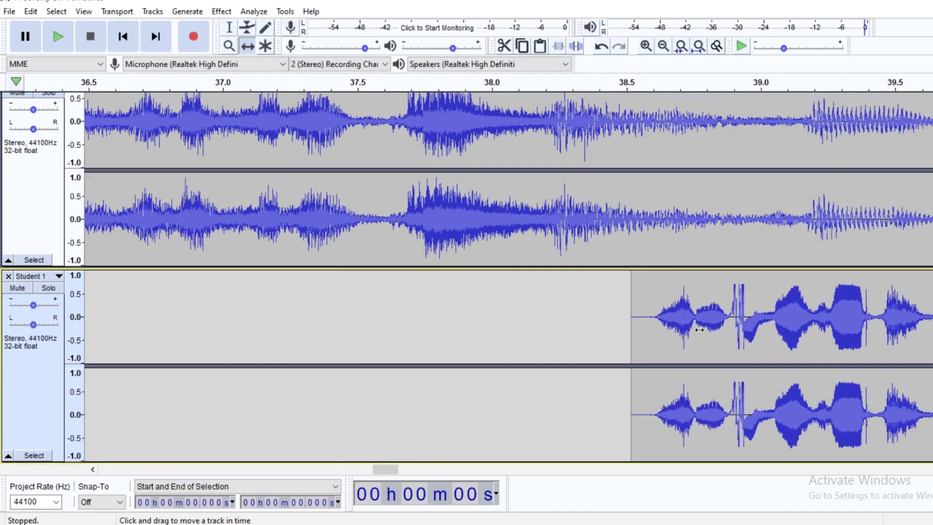
- Fit the whole project in view and play both tracks from about 35 s to check Student 1's new timing
left_click(698, 51)
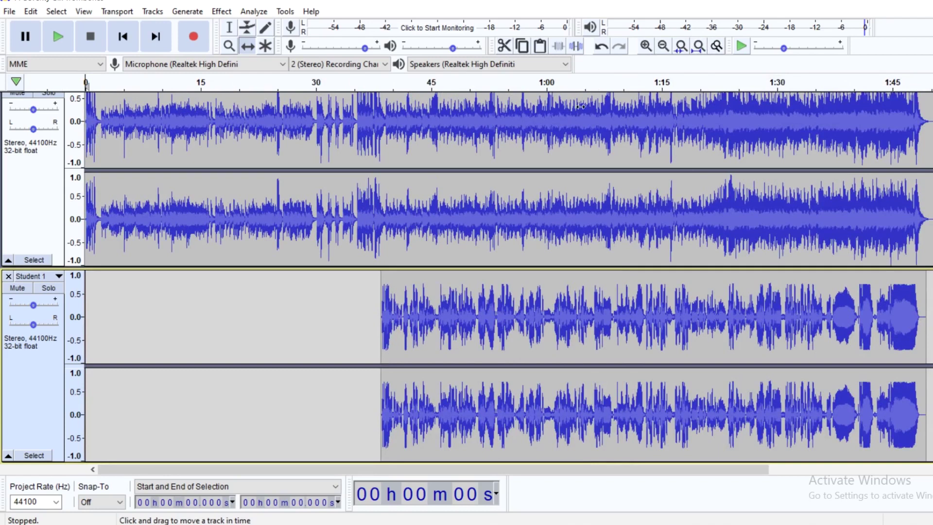
left_click(357, 90)
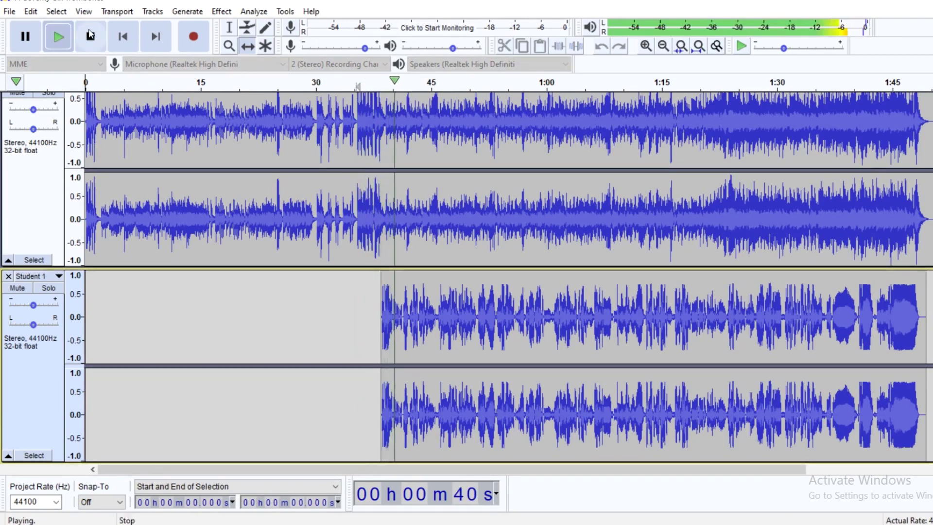
left_click(90, 37)
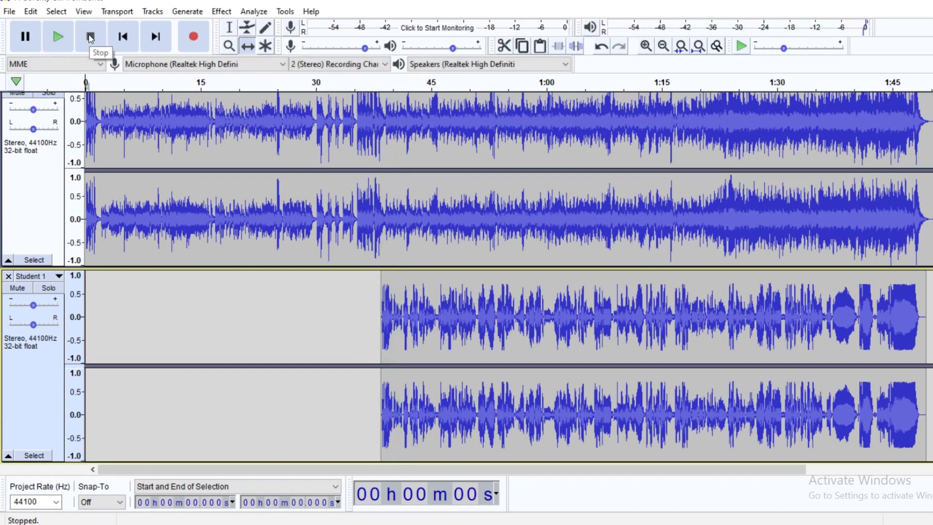
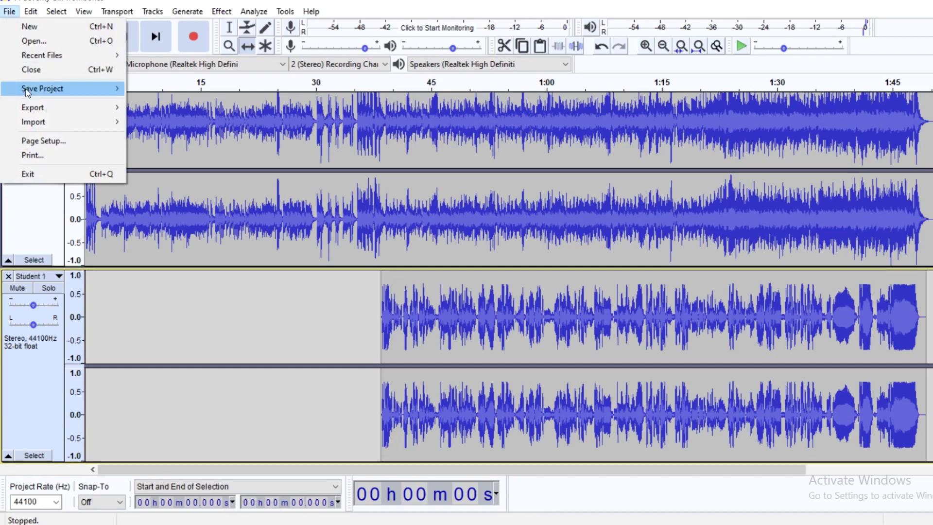
- Import the Student 2 WAV recording from the studentssinging folder into the project
mouse_move(111, 122)
left_click(144, 121)
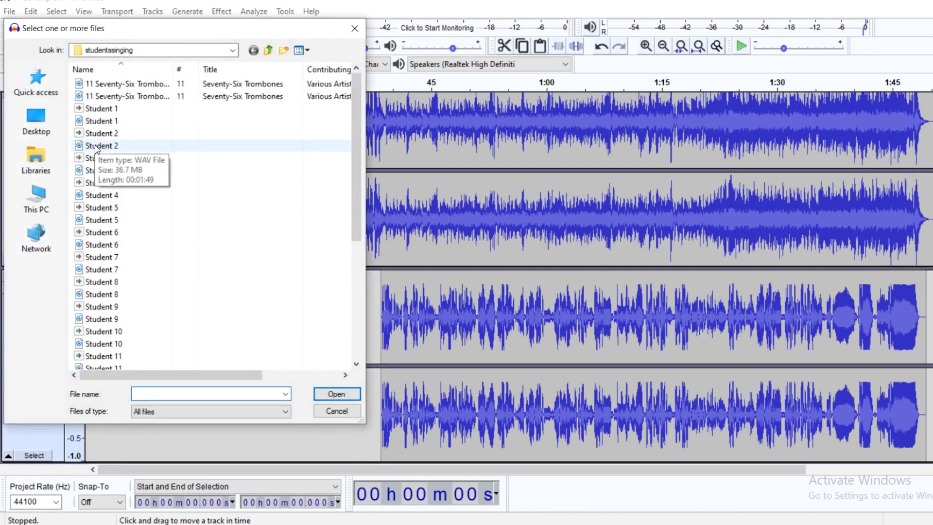
double_click(95, 147)
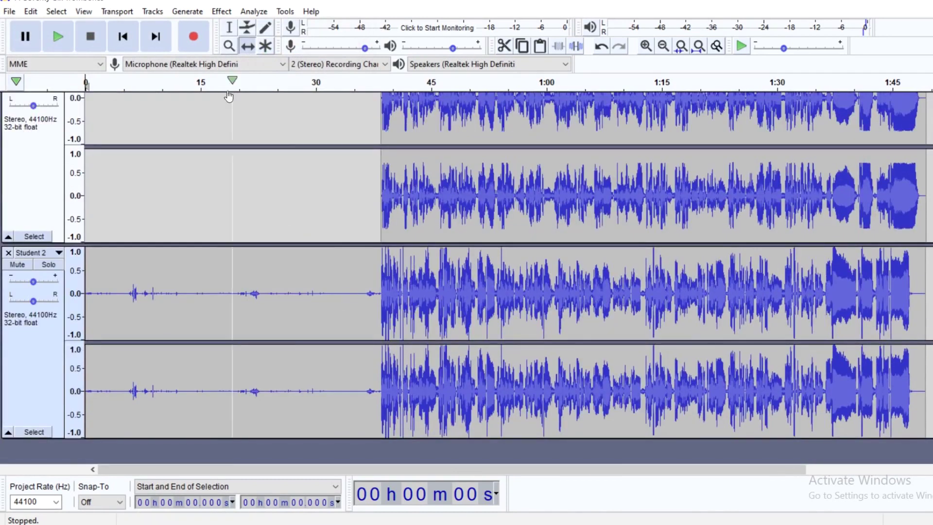
- Normalize the entire Student 2 track to a peak amplitude of -3.0 dB with DC offset removal
left_click(229, 29)
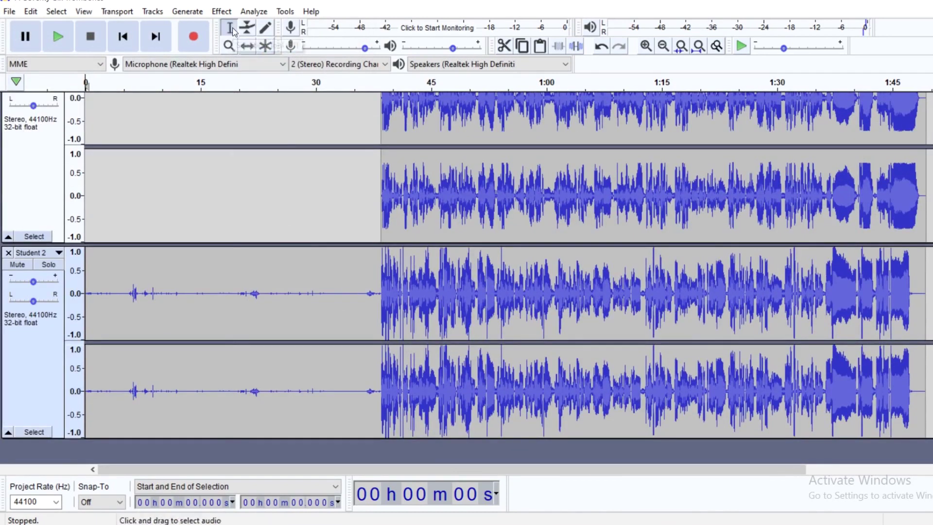
double_click(284, 287)
left_click(222, 11)
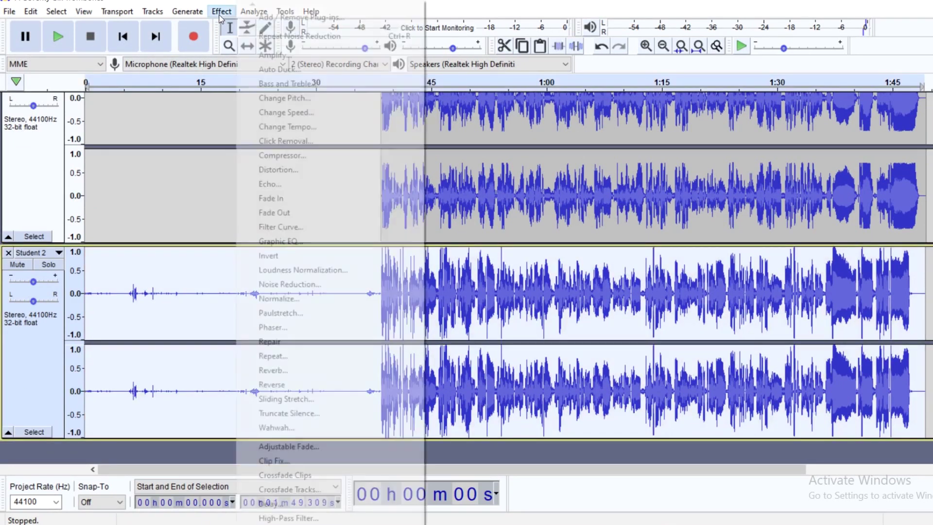
left_click(292, 297)
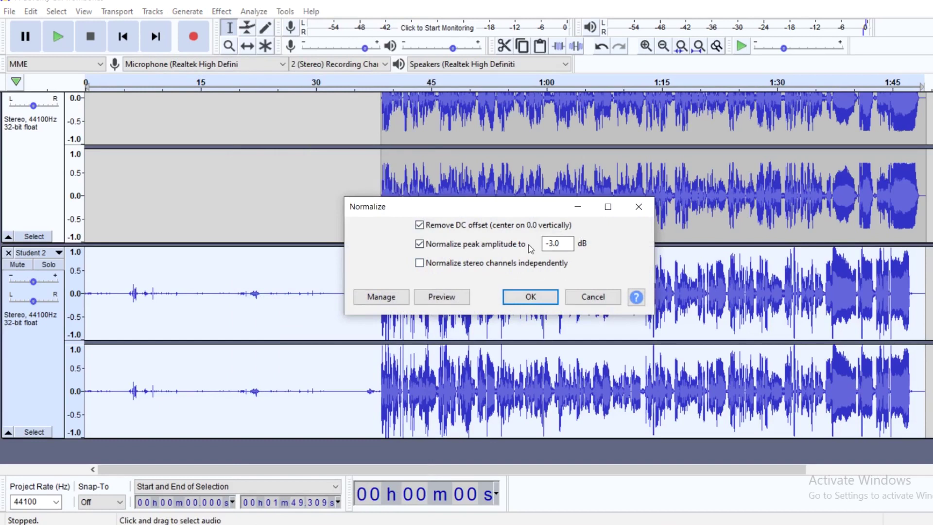
left_click(531, 297)
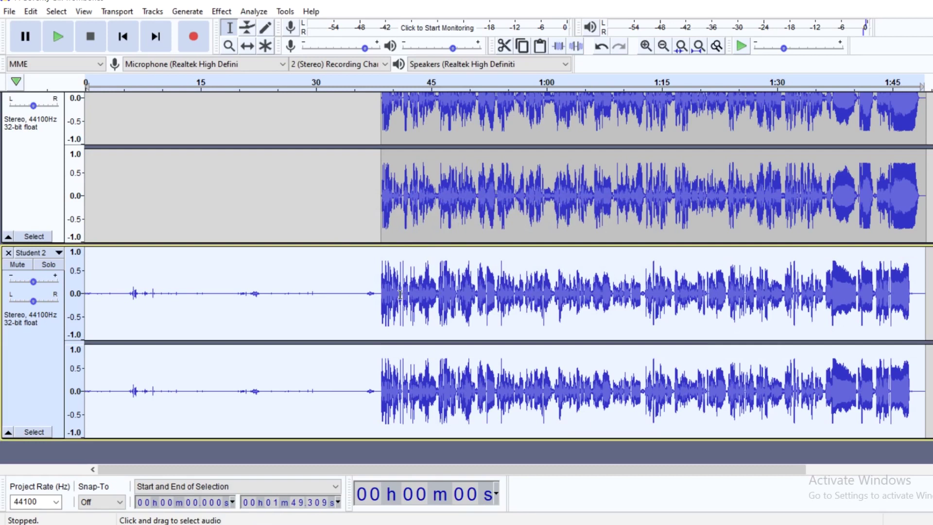
- Capture a noise profile from the quiet part of Student 2 between about 11.8 s and 24.4 s
left_click_drag(175, 295, 273, 296)
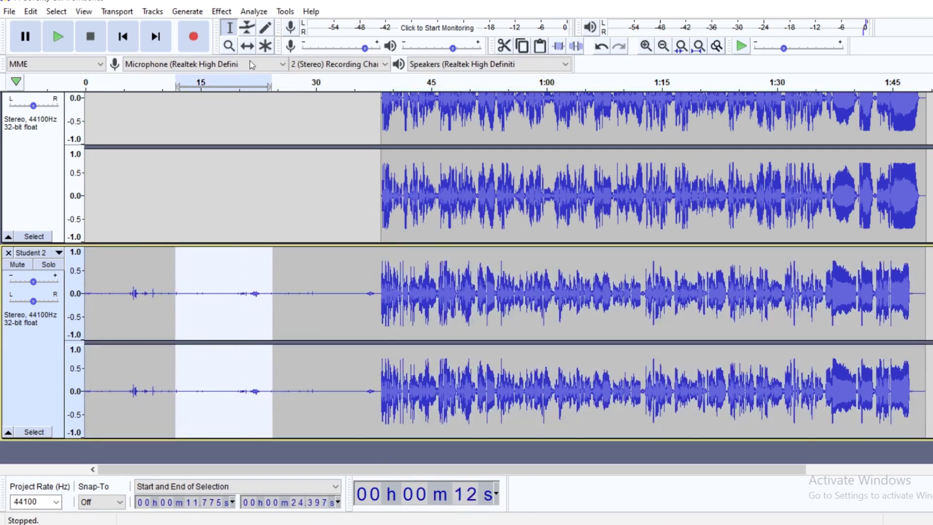
left_click(222, 12)
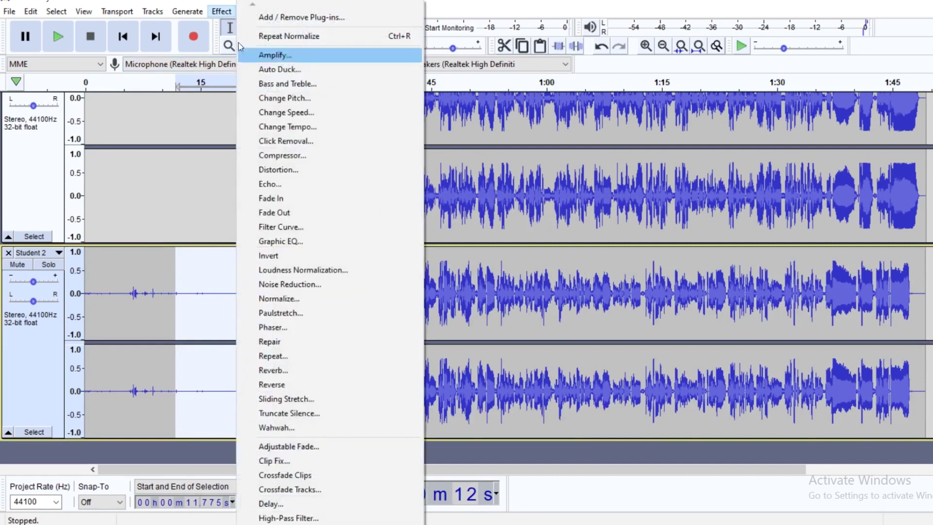
left_click(289, 284)
left_click(508, 202)
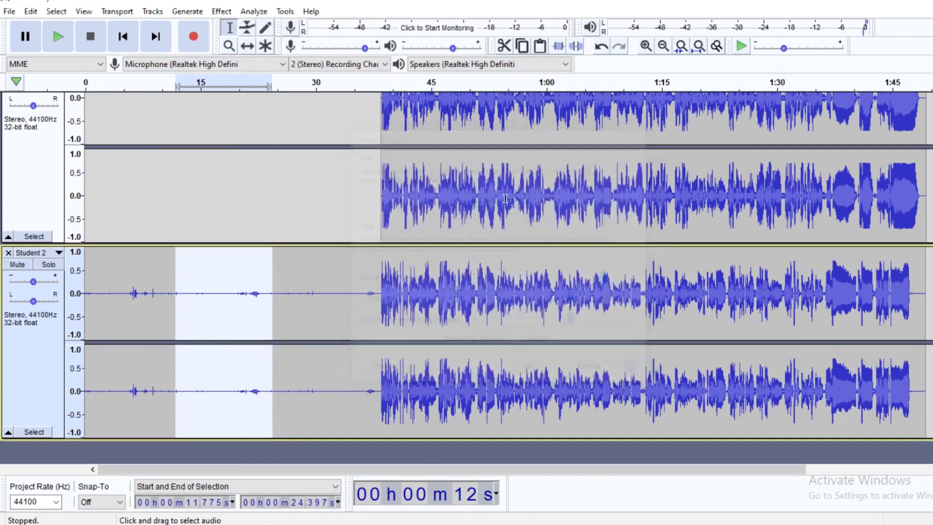
- Apply Noise Reduction to the entire Student 2 track with 32 dB reduction, sensitivity 6.00 and 3 frequency smoothing bands
double_click(309, 282)
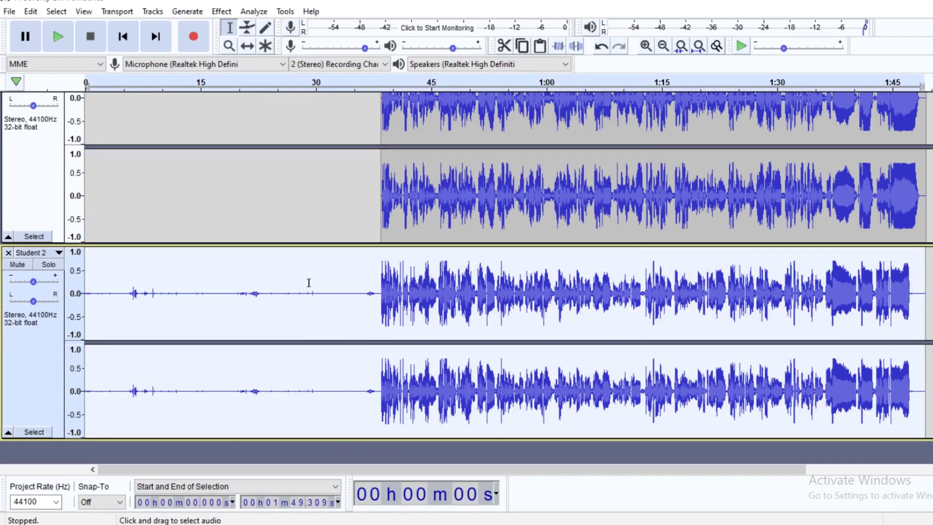
left_click(222, 11)
left_click(286, 284)
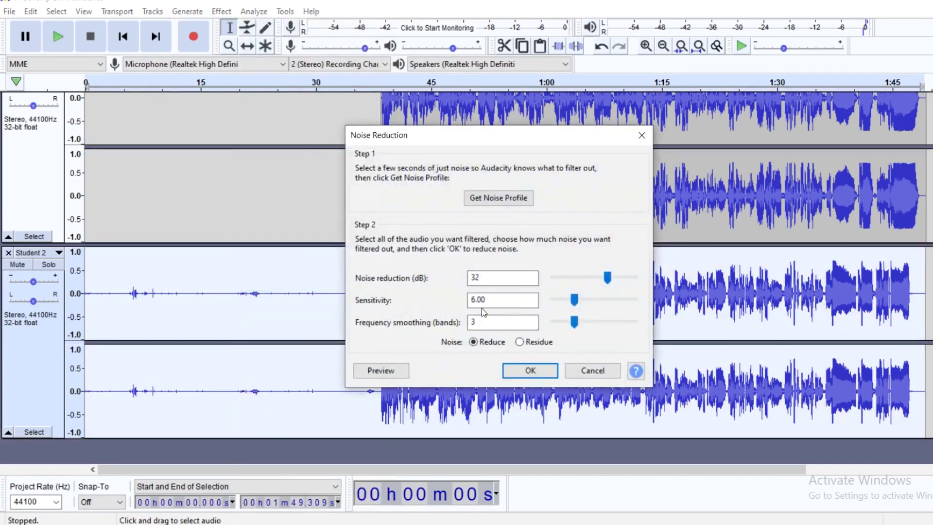
left_click(537, 375)
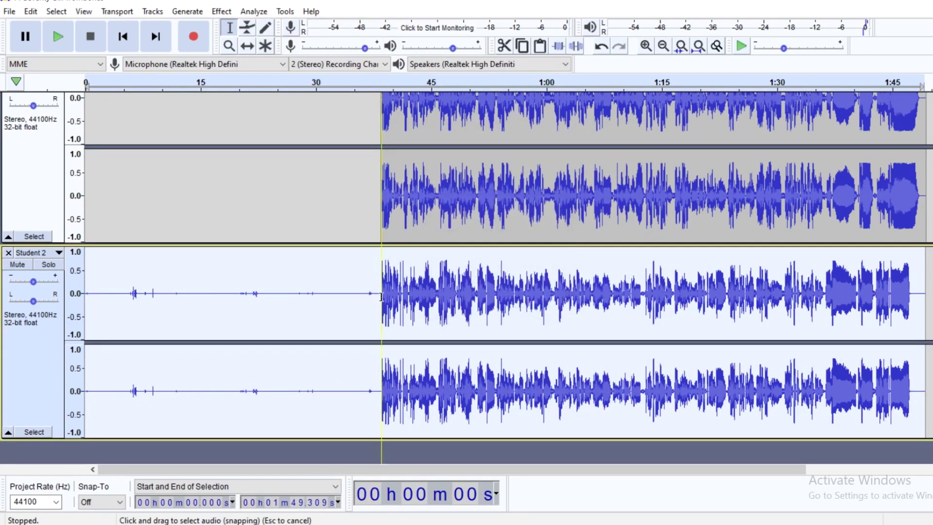
- Delete the first 38.5 s of Student 2 before the singing and shift the remaining clip to align with Student 1's start
left_click_drag(382, 295, 86, 291)
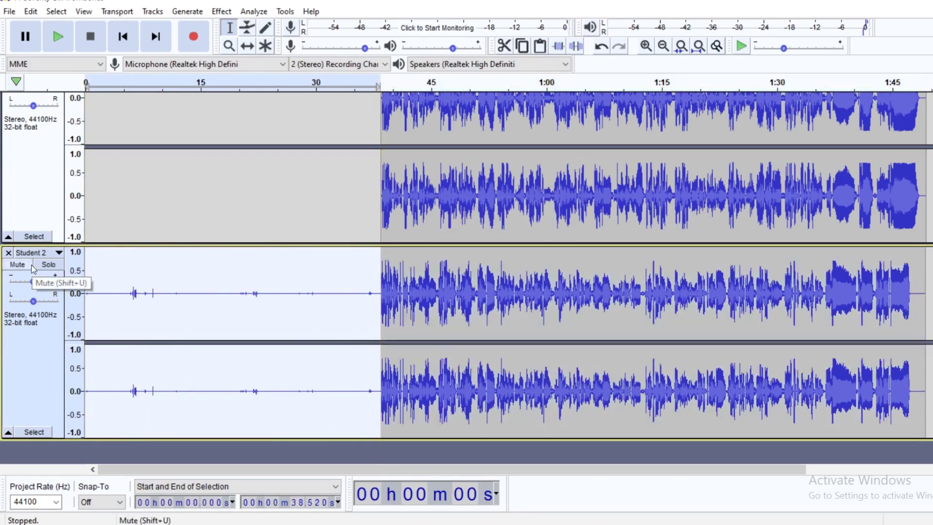
key("Delete")
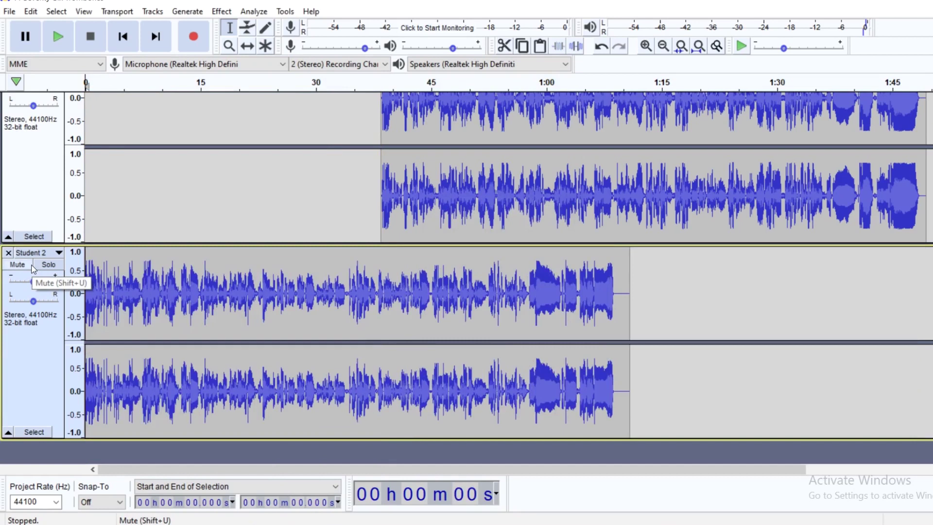
left_click(247, 46)
left_click_drag(176, 289, 473, 299)
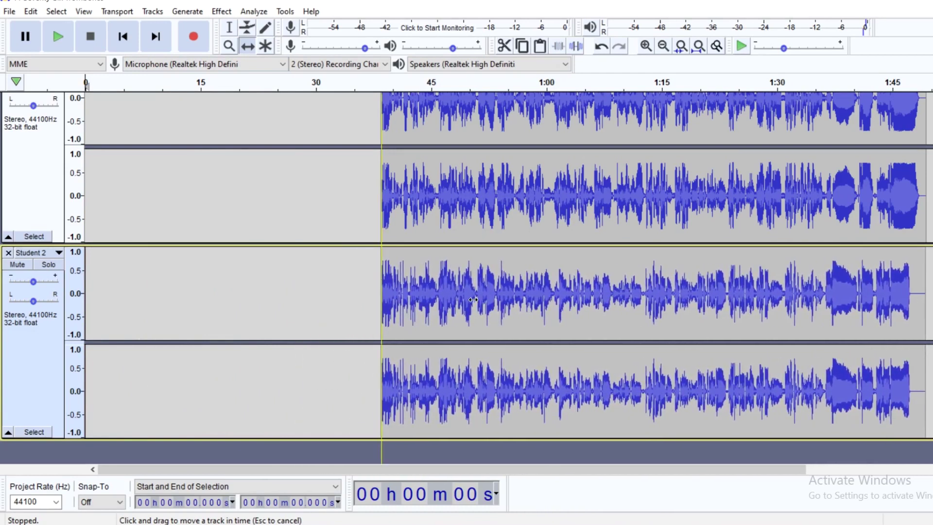
mouse_move(472, 299)
left_mouse_down()
mouse_move(455, 301)
mouse_move(471, 303)
left_mouse_up()
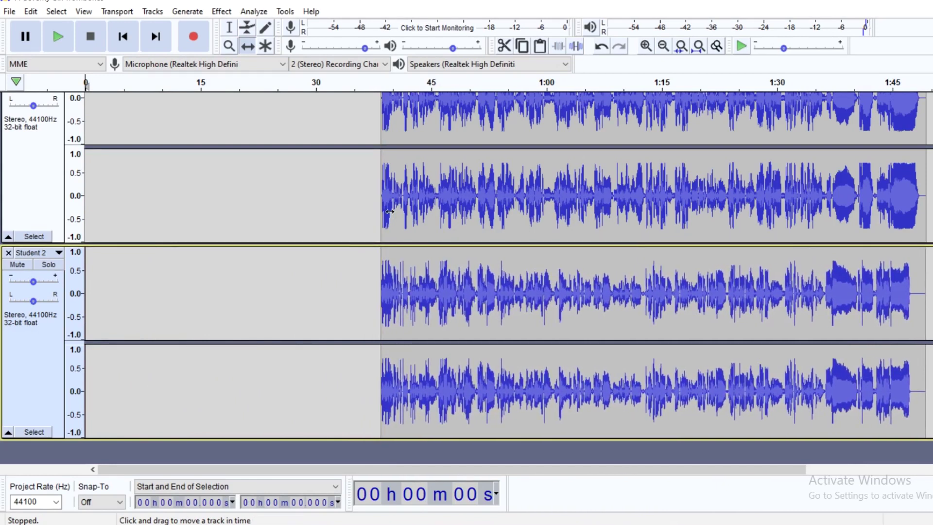
- Play the backing track with both student vocals from about 35 s to check how they fit together
scroll(369, 100, "up", 5)
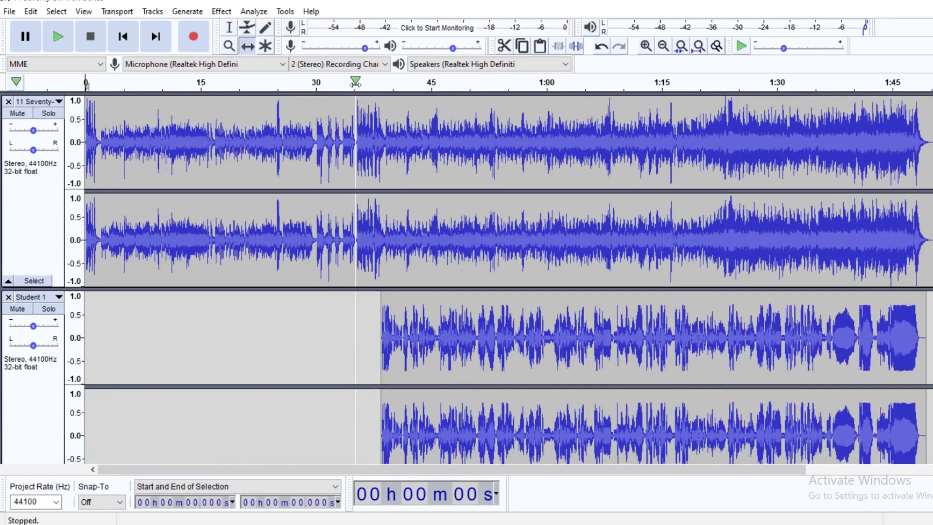
left_click(355, 83)
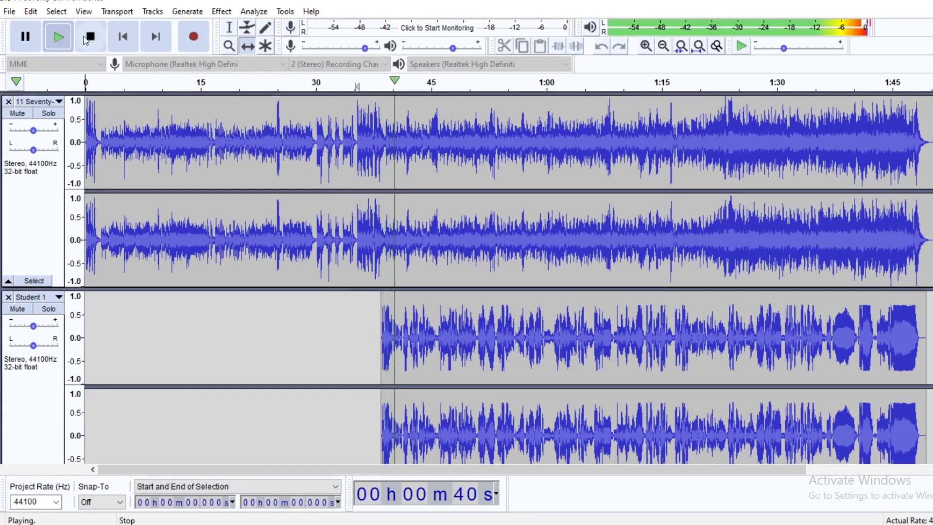
left_click(85, 40)
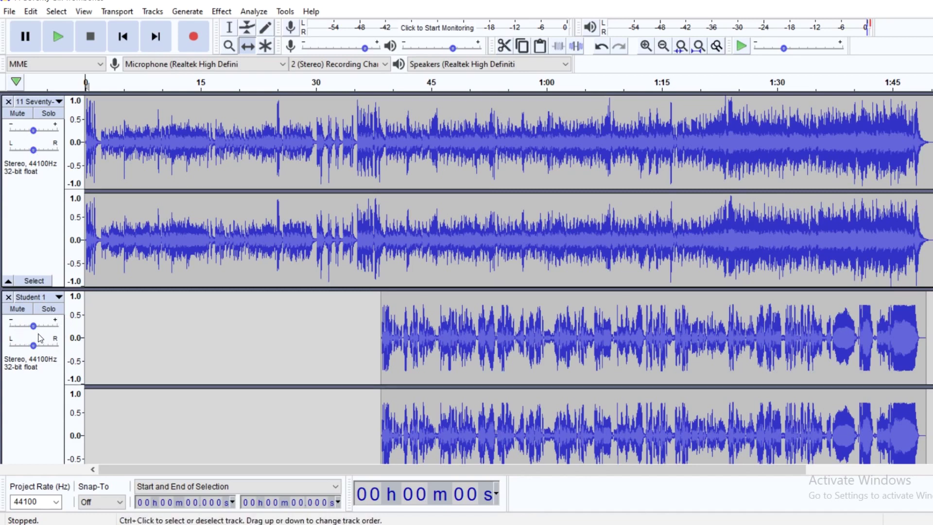
- Lower the Student 1 track's gain and play the mix from about 35 s to check the balance
left_click_drag(34, 327, 10, 332)
scroll(11, 331, "down", 1)
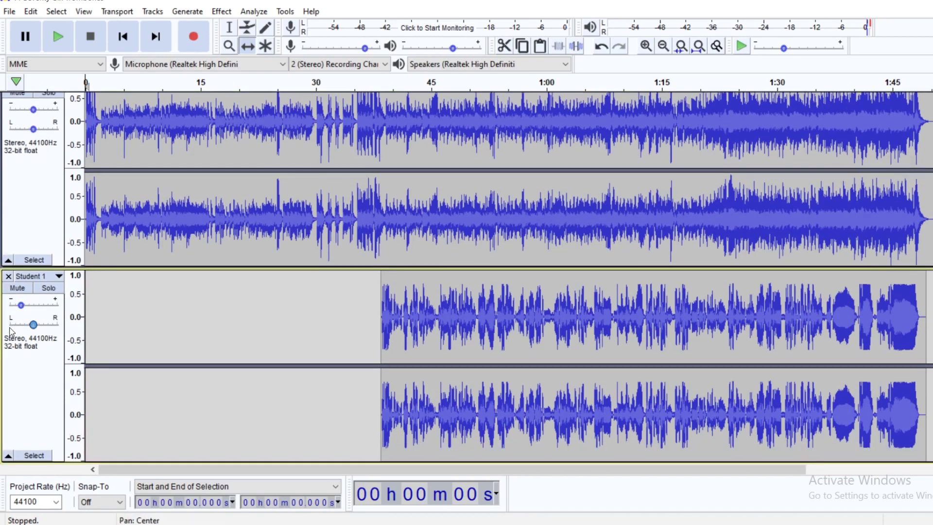
left_click(355, 83)
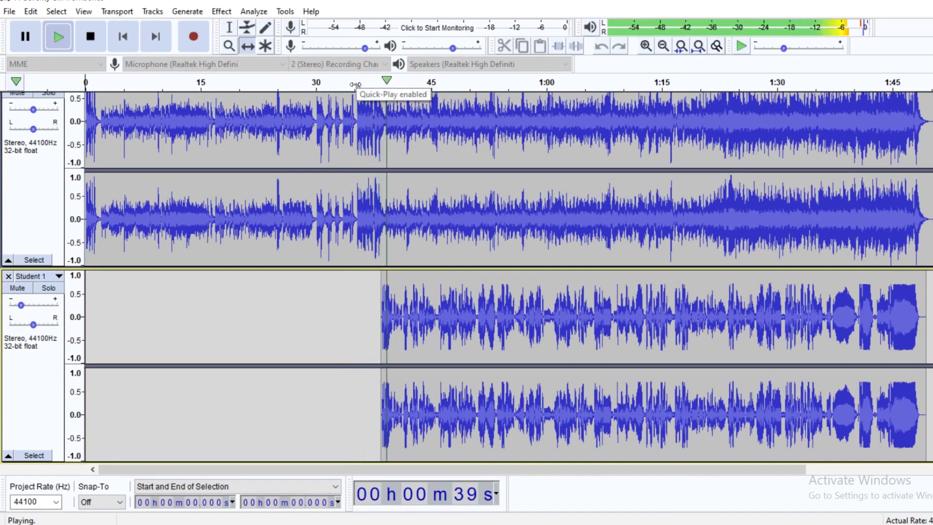
left_click(90, 39)
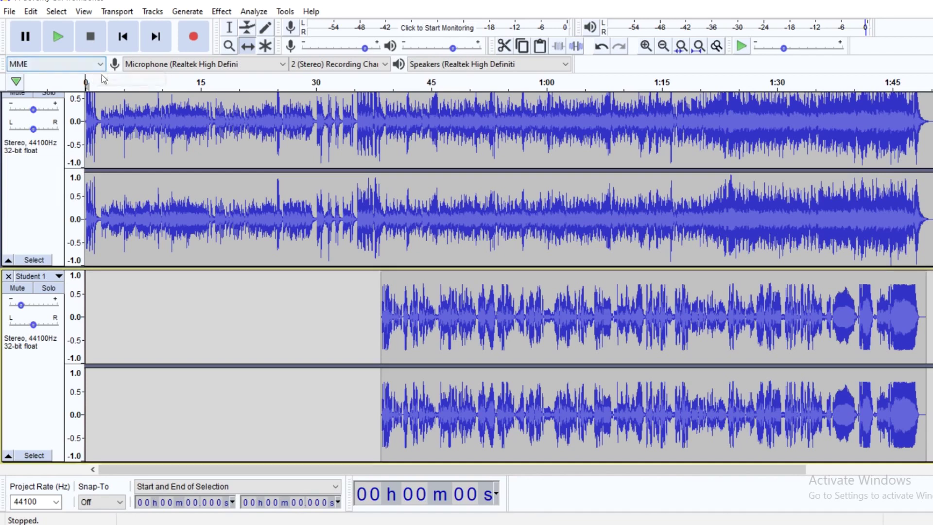
- Export the mix as a 16-bit PCM WAV file named Tutorial HERO1, accepting the stereo mixdown and existing metadata tags
left_click(10, 11)
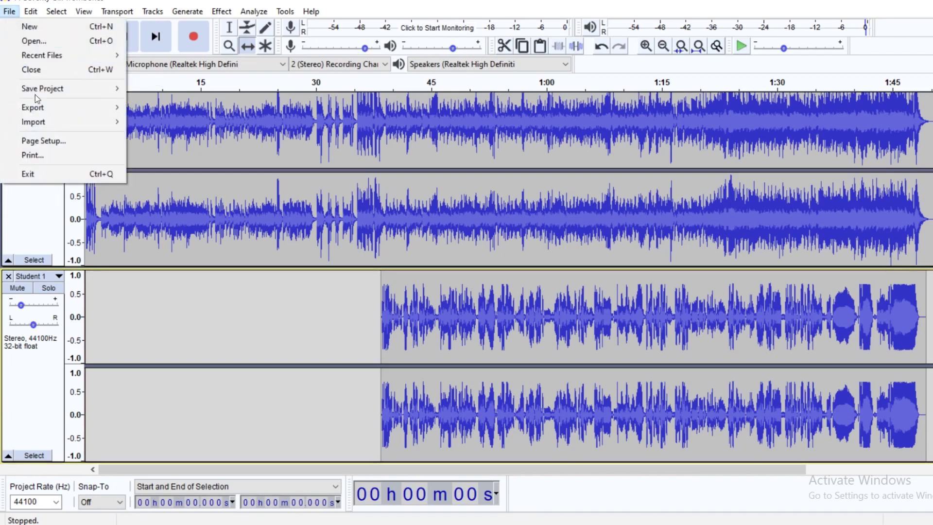
mouse_move(41, 111)
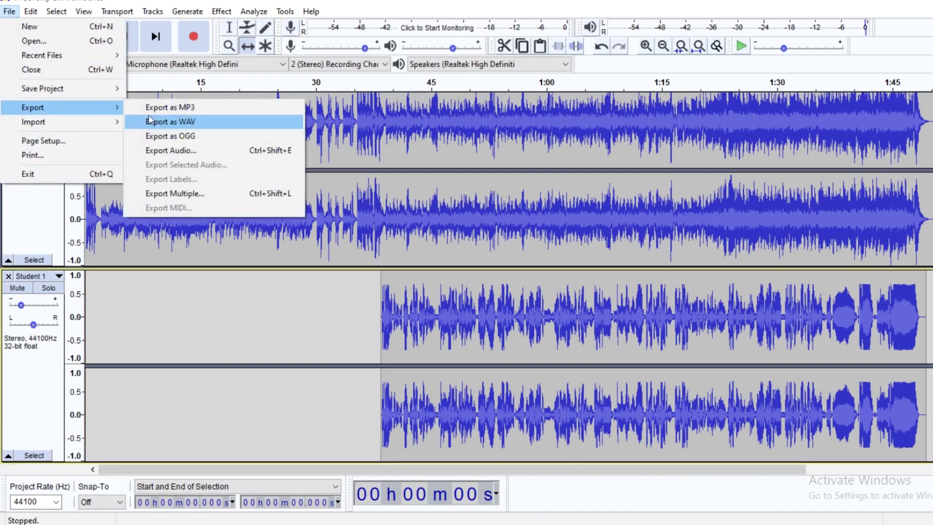
left_click(201, 124)
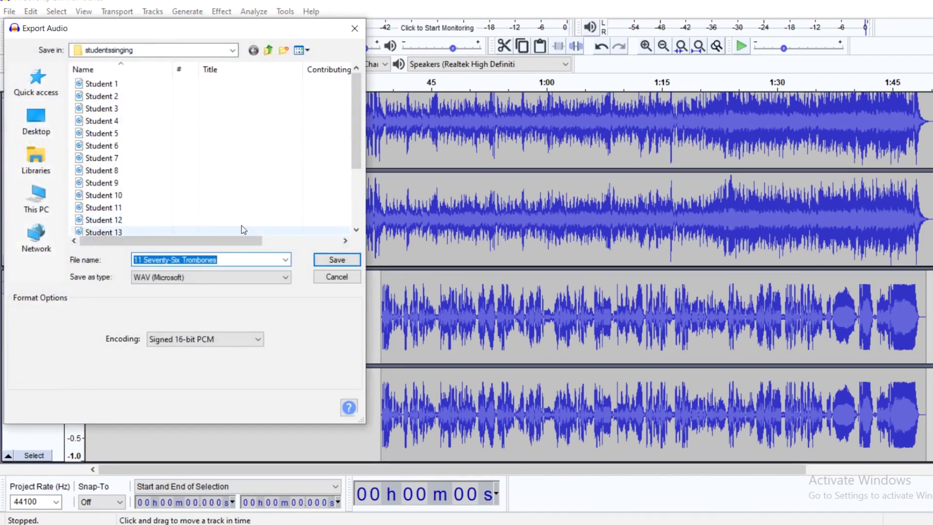
key("BackSpace")
type("Tutor")
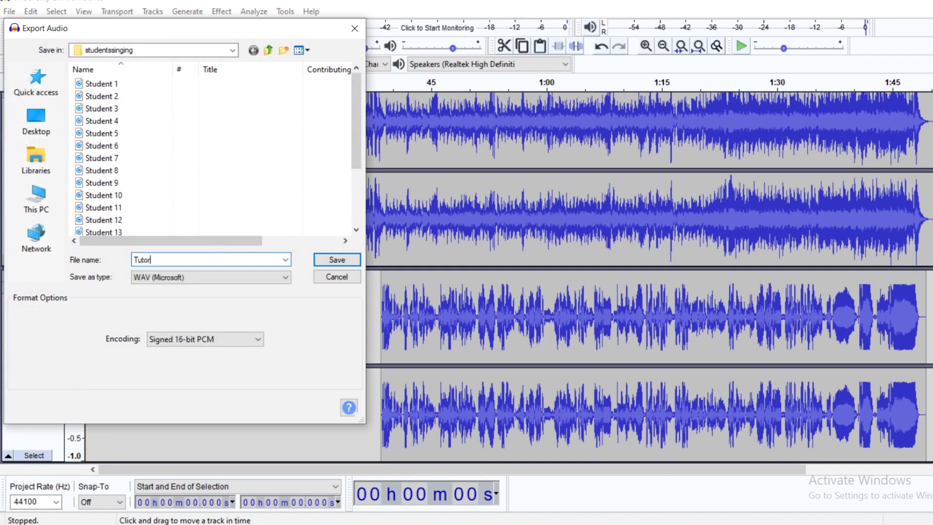
type("ial HERO1")
left_click(331, 259)
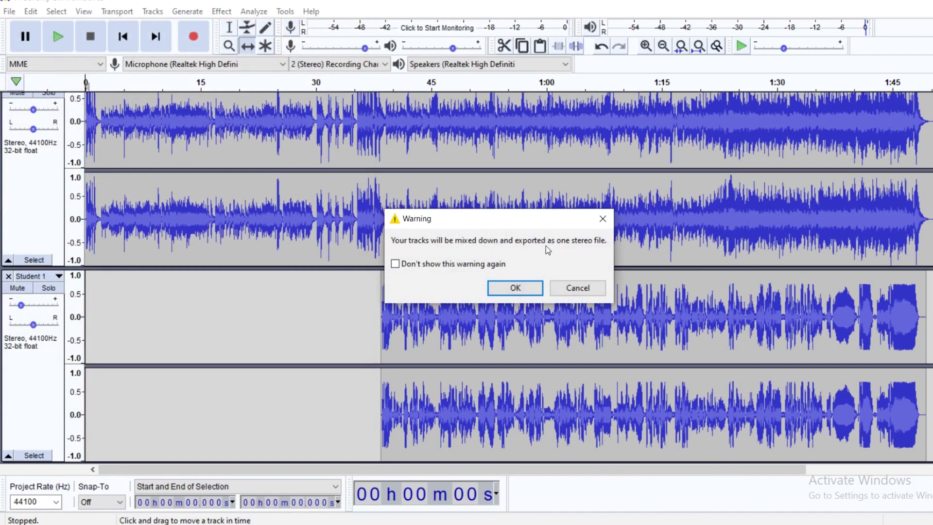
left_click(516, 288)
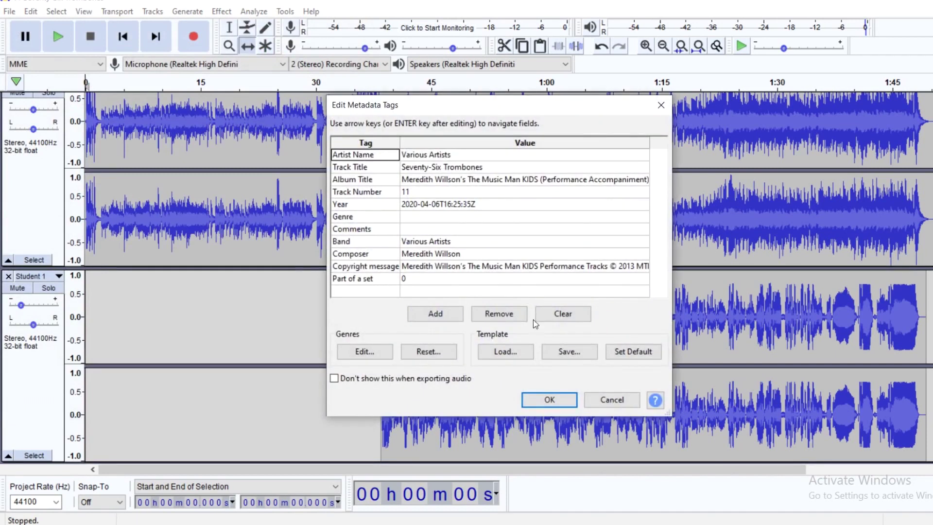
left_click(552, 403)
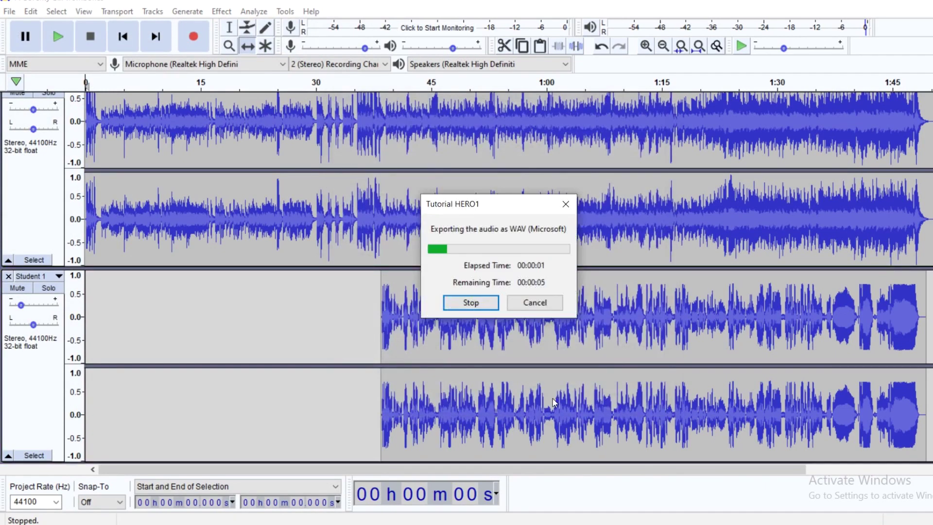